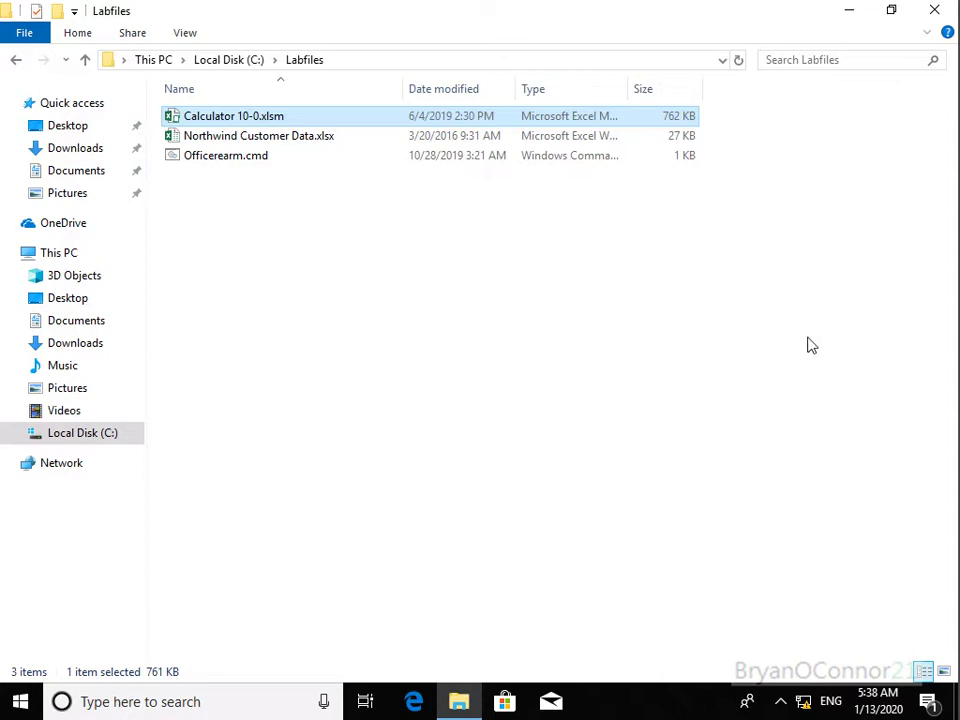
- Open Calculator 10-0.xlsm and read the comments on the Environment Configuration rows (Exchange 2019, no virtualization)
double_click(365, 122)
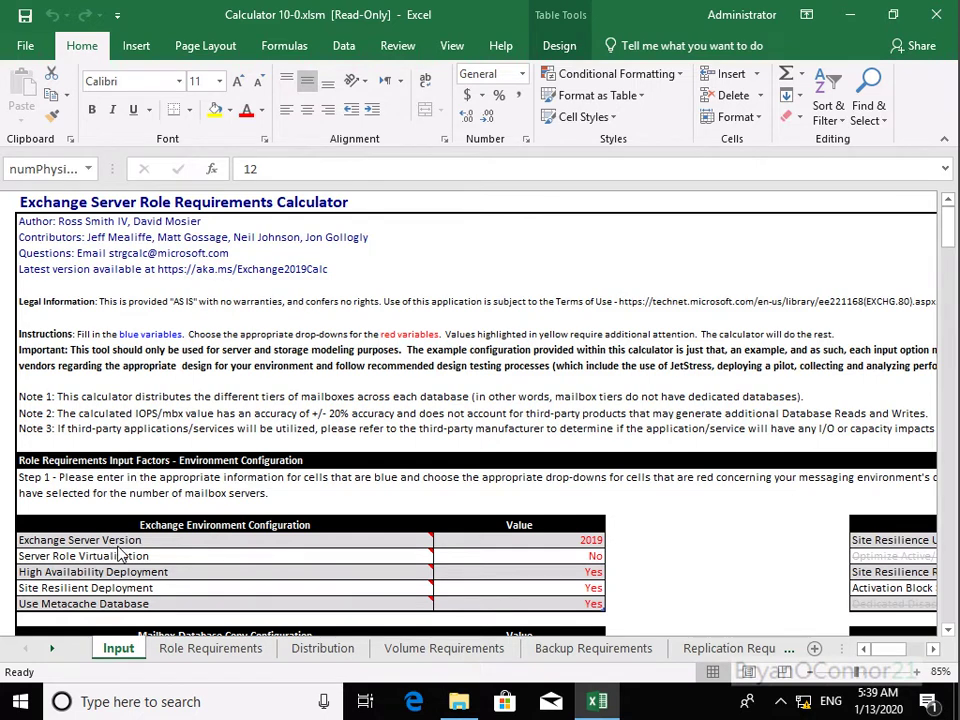
mouse_move(240, 553)
mouse_move(403, 549)
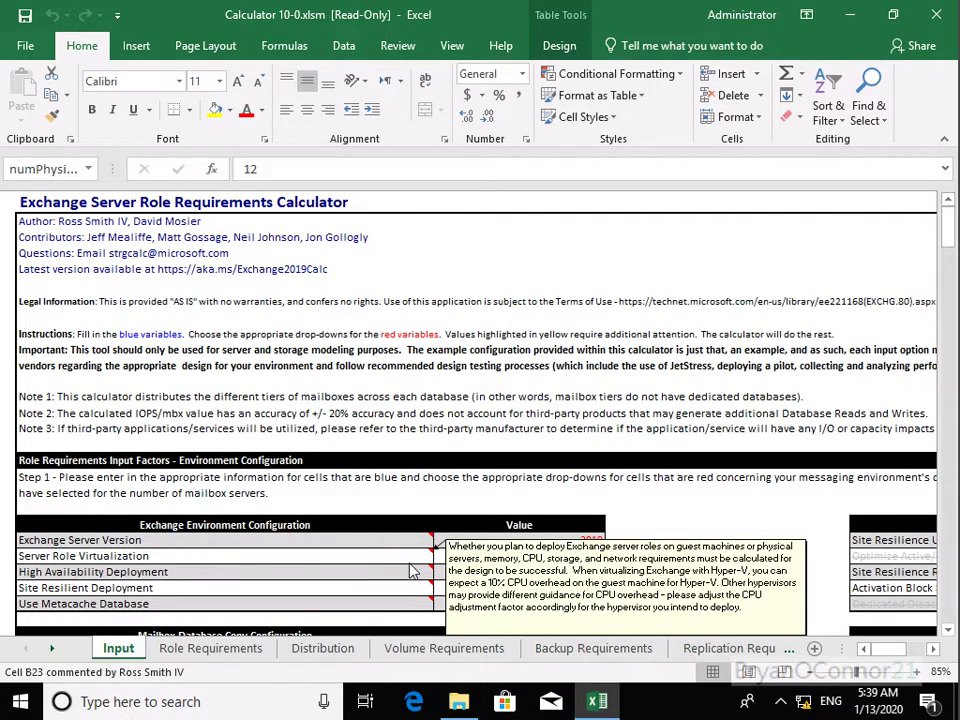
mouse_move(414, 576)
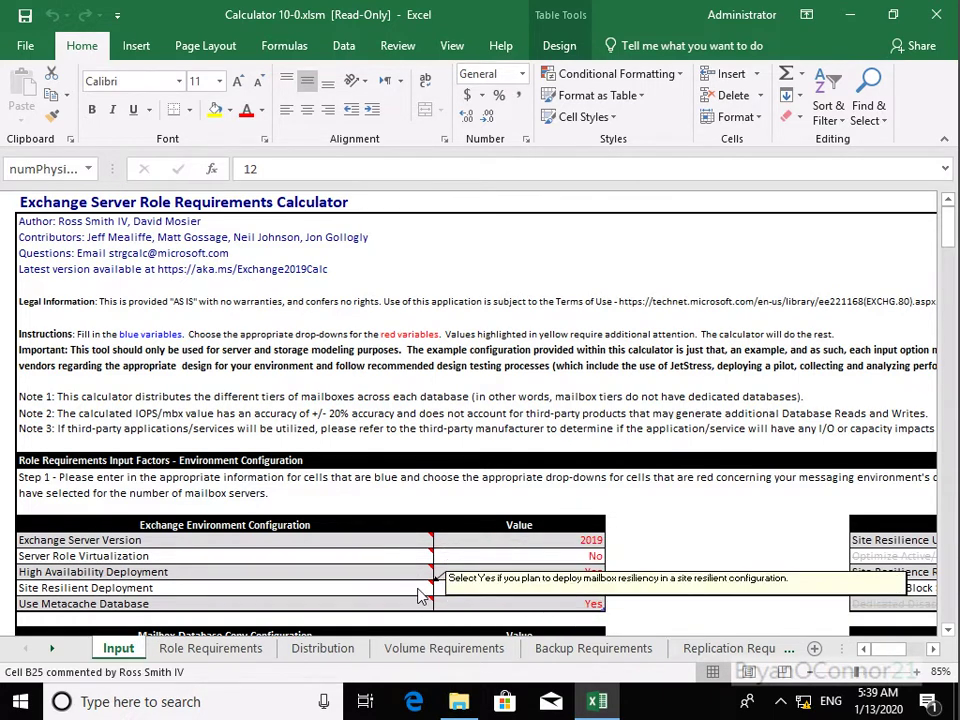
mouse_move(420, 609)
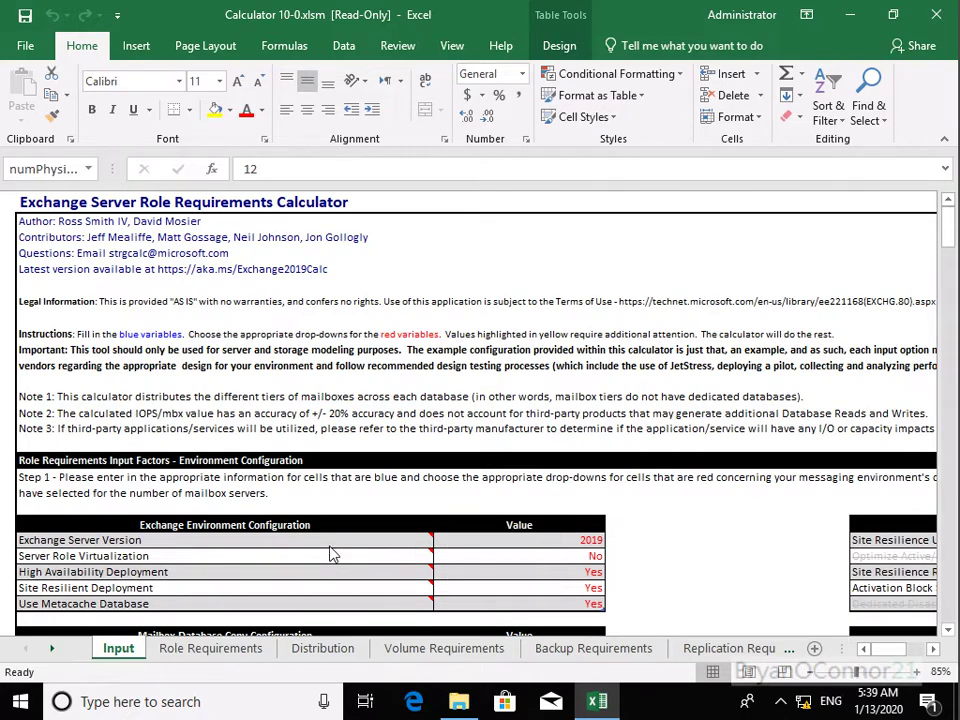
- Scroll down to Step 7's DAG configuration showing 8 mailbox servers per DAG and 1 DAG
scroll(447, 400, down, 20)
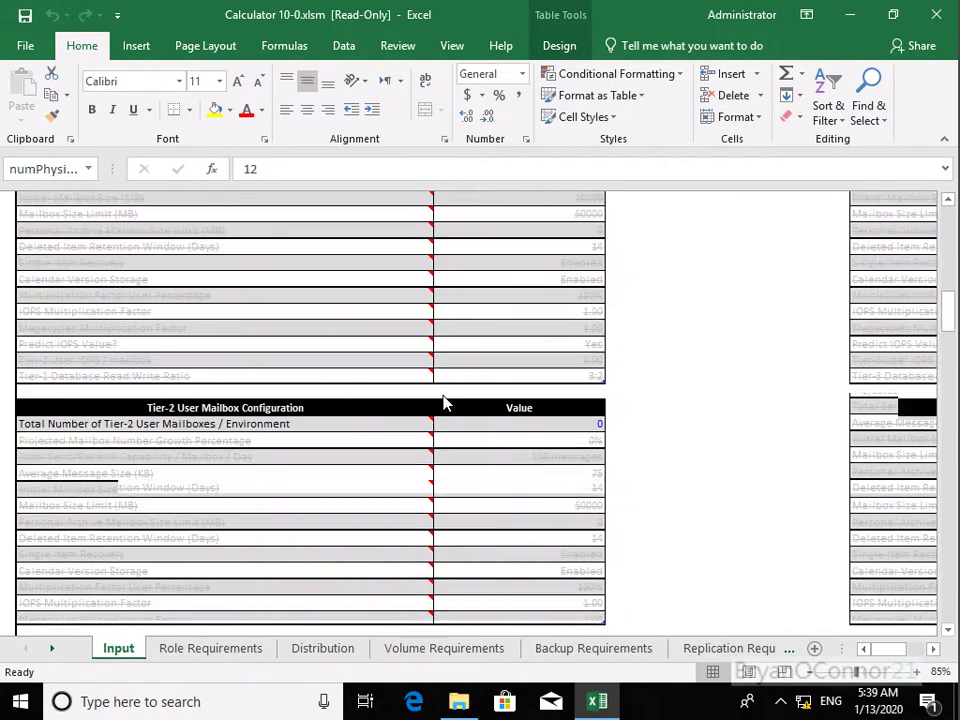
scroll(447, 400, down, 5)
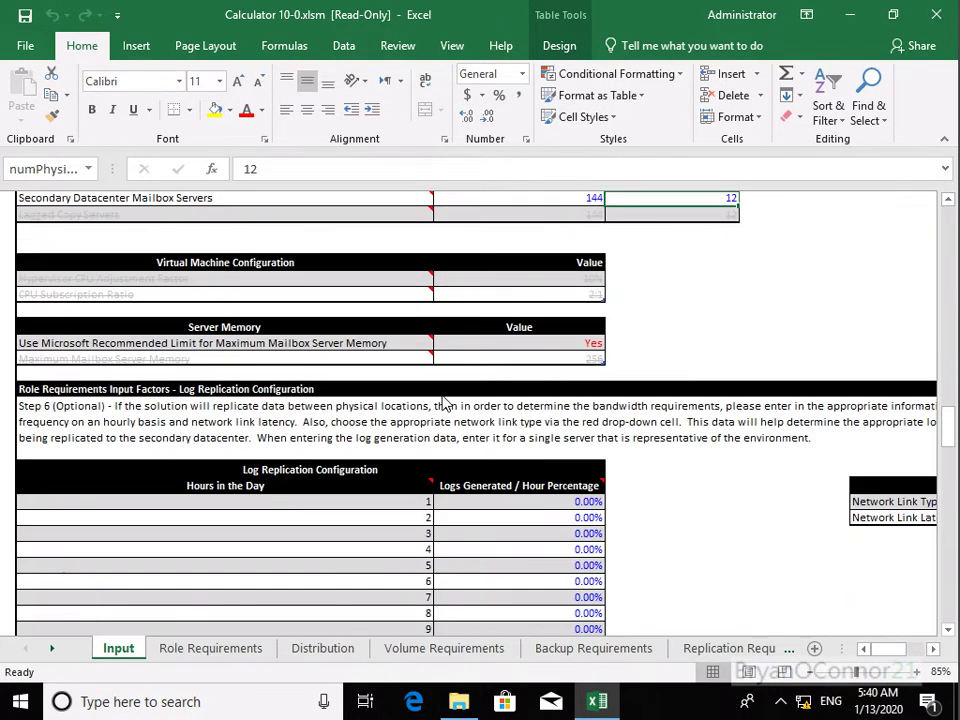
scroll(447, 403, down, 7)
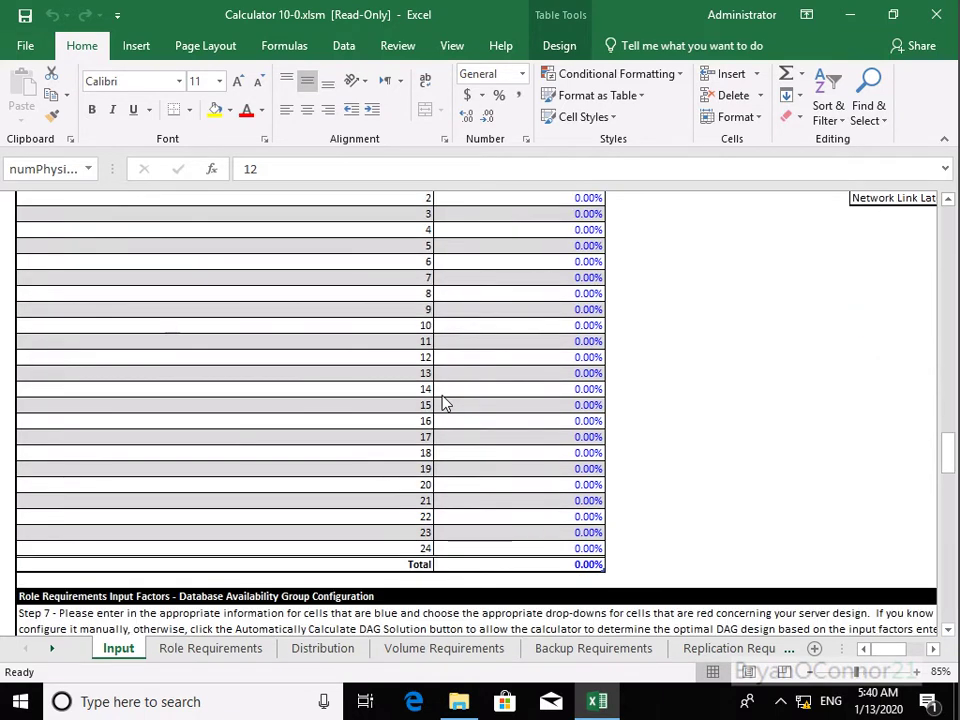
scroll(446, 403, down, 14)
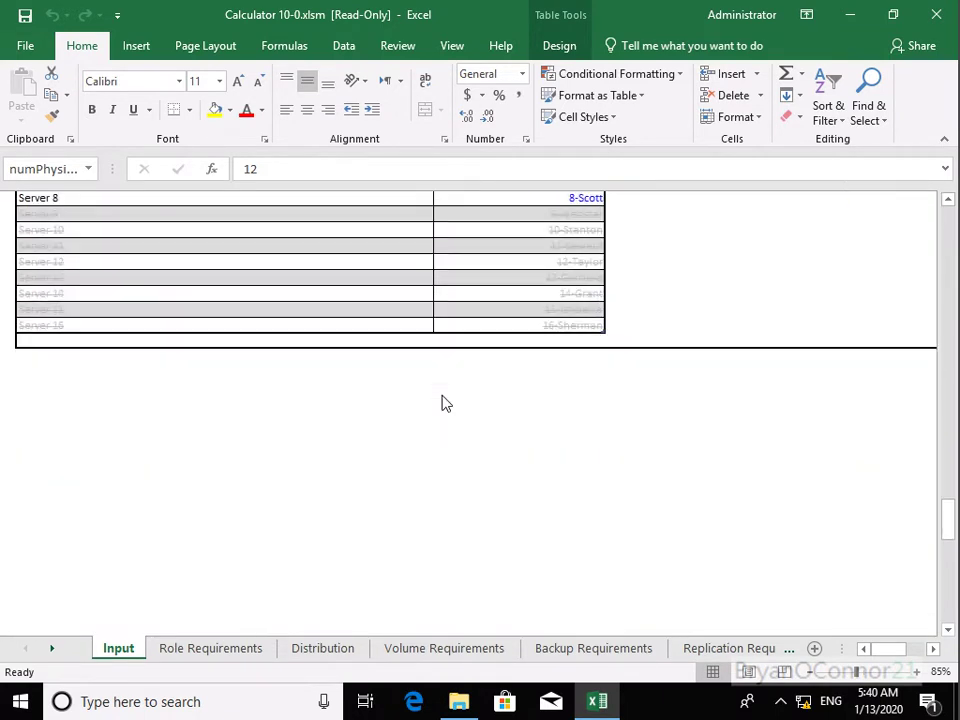
scroll(446, 403, down, 2)
scroll(446, 403, down, 2)
scroll(446, 403, up, 14)
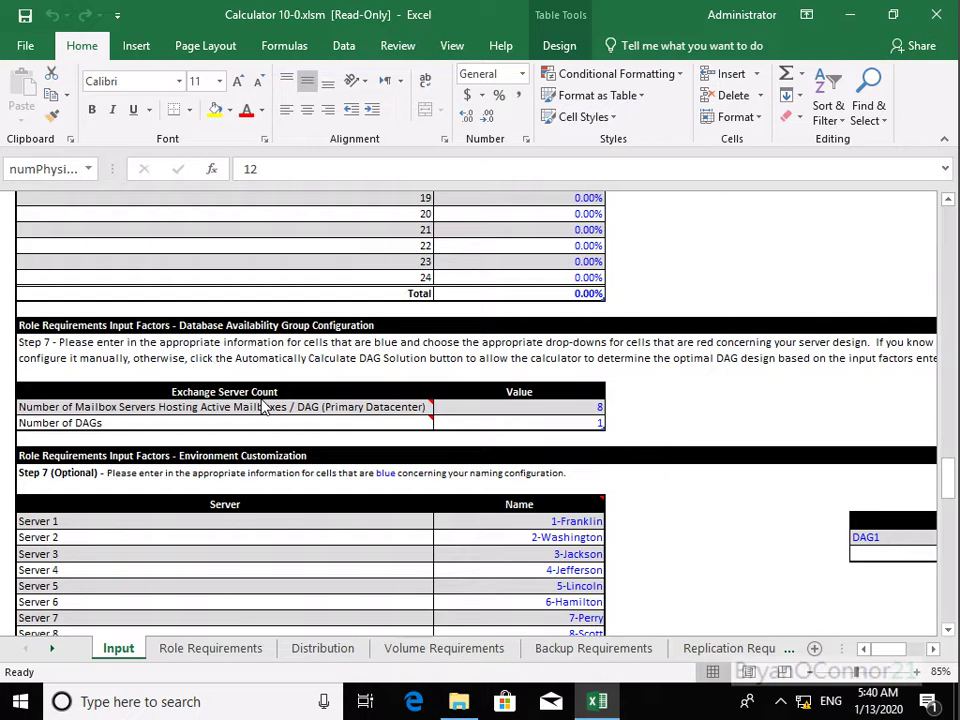
- Choose 2 in the Number of Mailbox Servers hosting active mailboxes per DAG dropdown
click(601, 408)
click(613, 407)
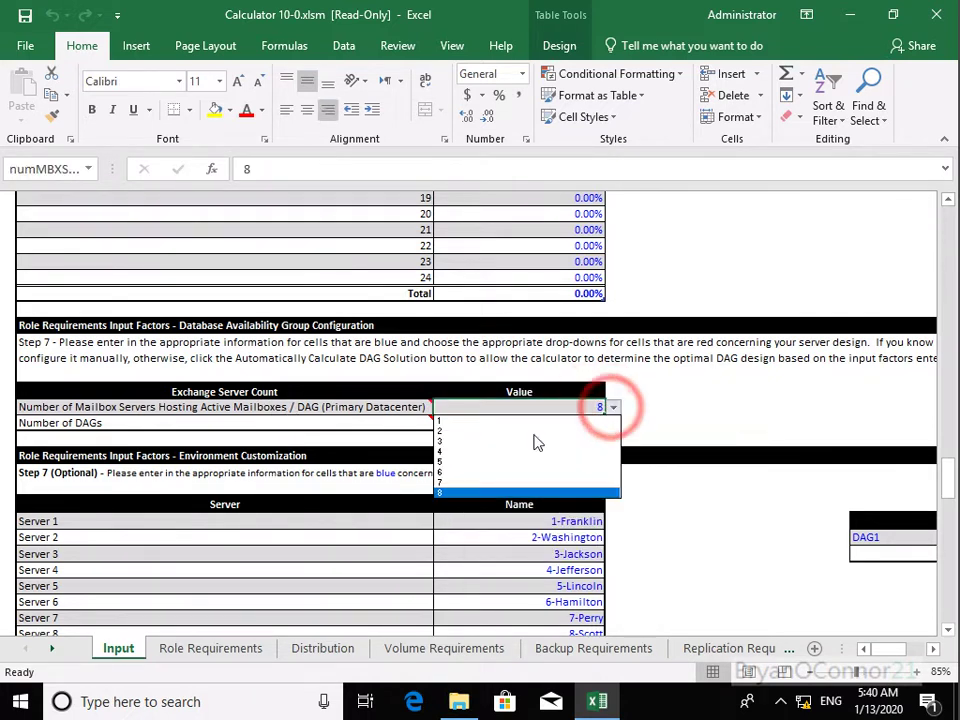
click(489, 431)
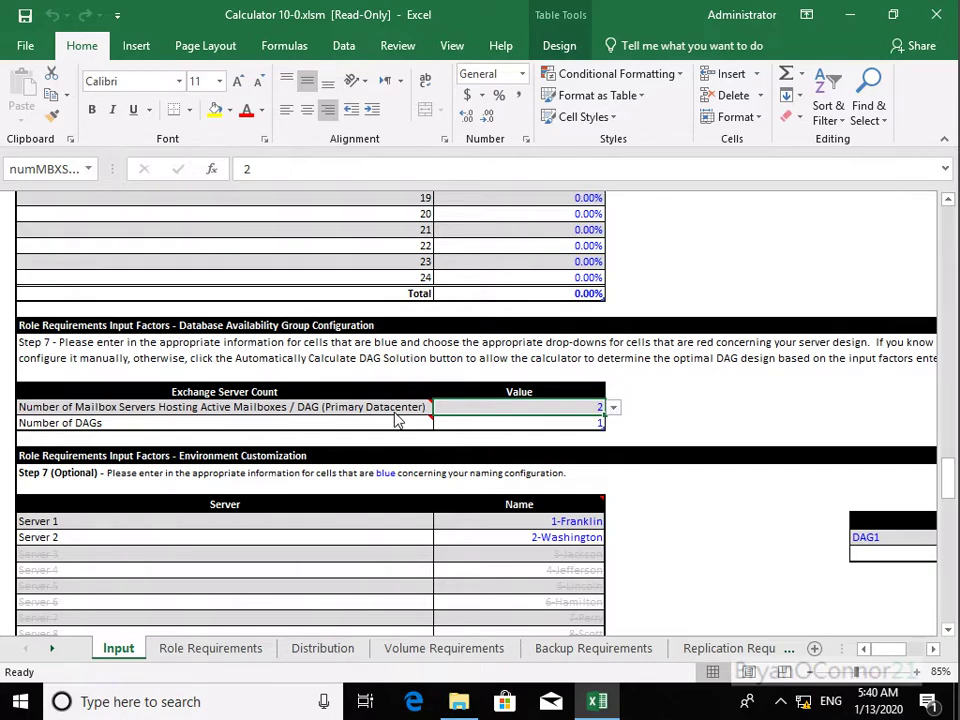
- Scroll up to the Exchange Environment and Mailbox Database Copy tables and select empty cell E34
scroll(396, 420, up, 9)
scroll(396, 420, up, 13)
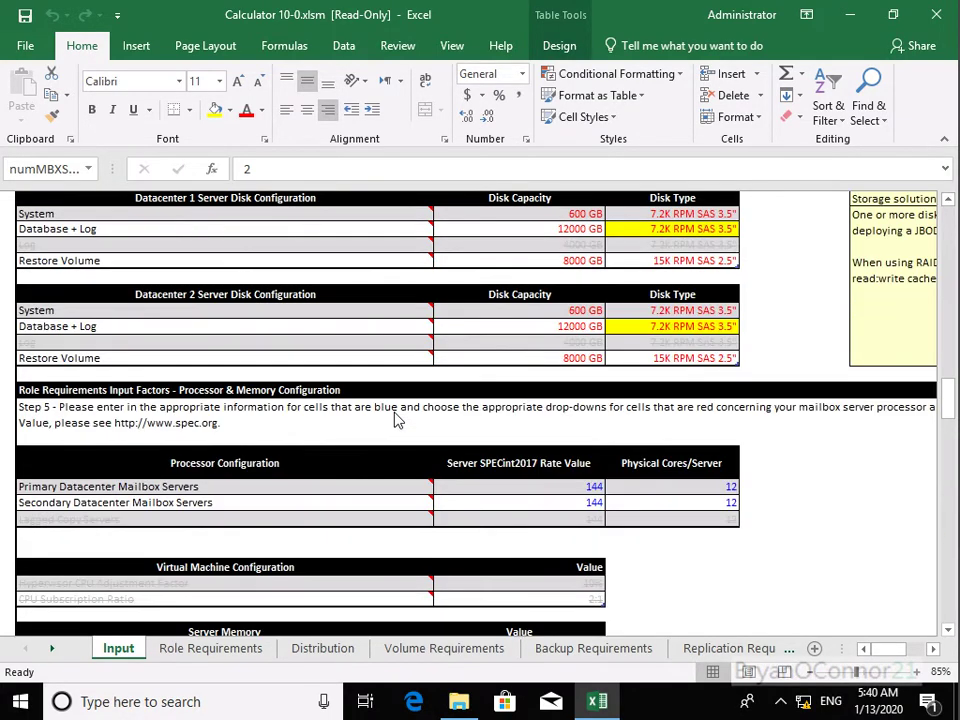
scroll(396, 420, up, 10)
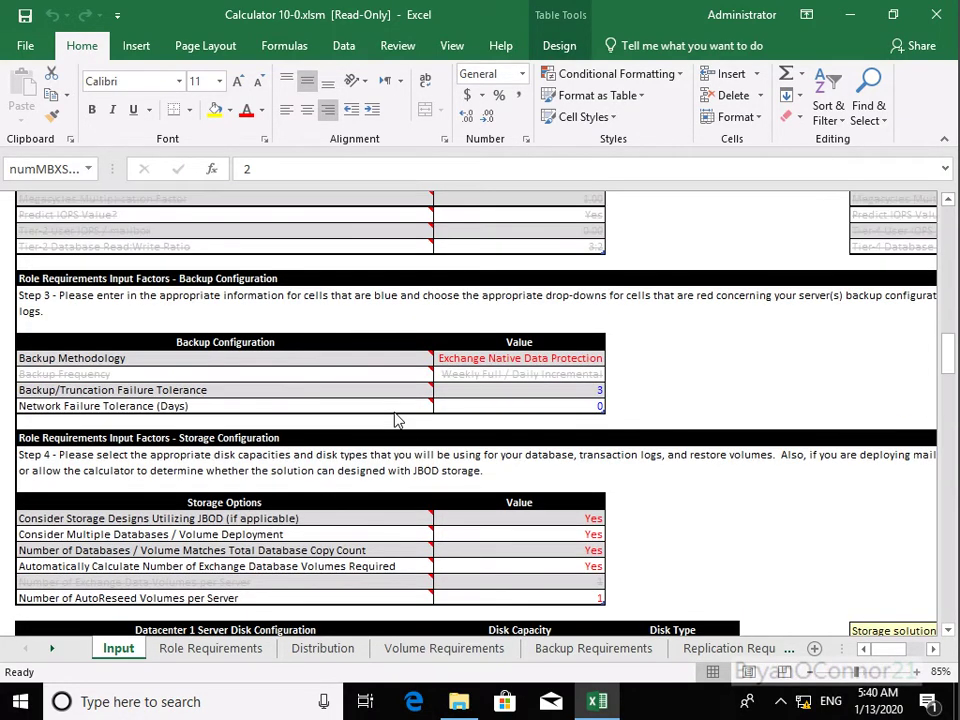
scroll(396, 420, up, 10)
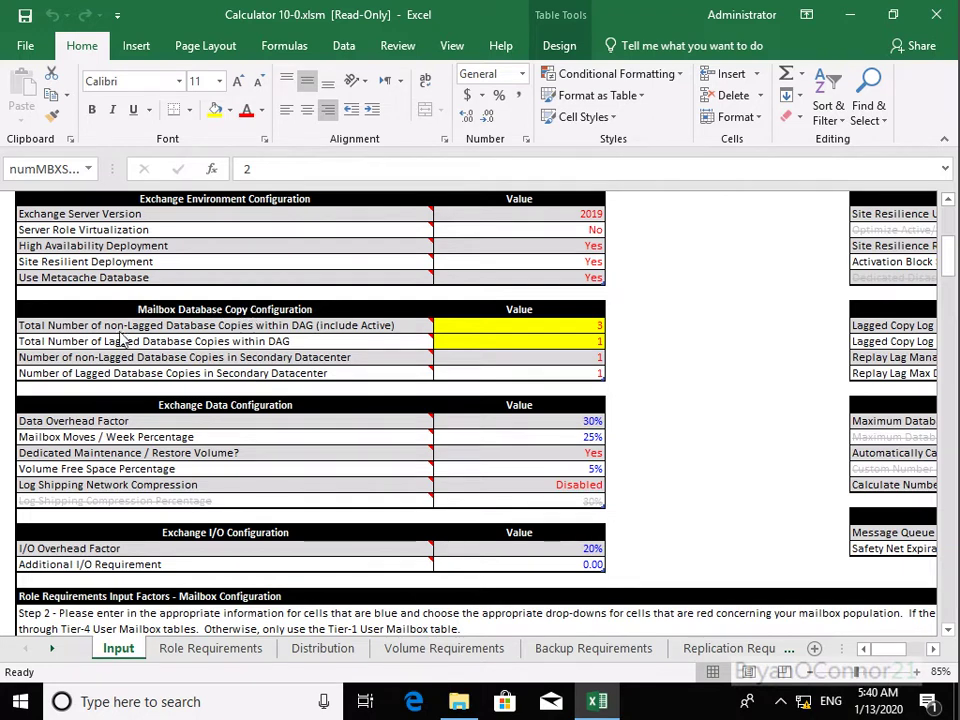
mouse_move(112, 333)
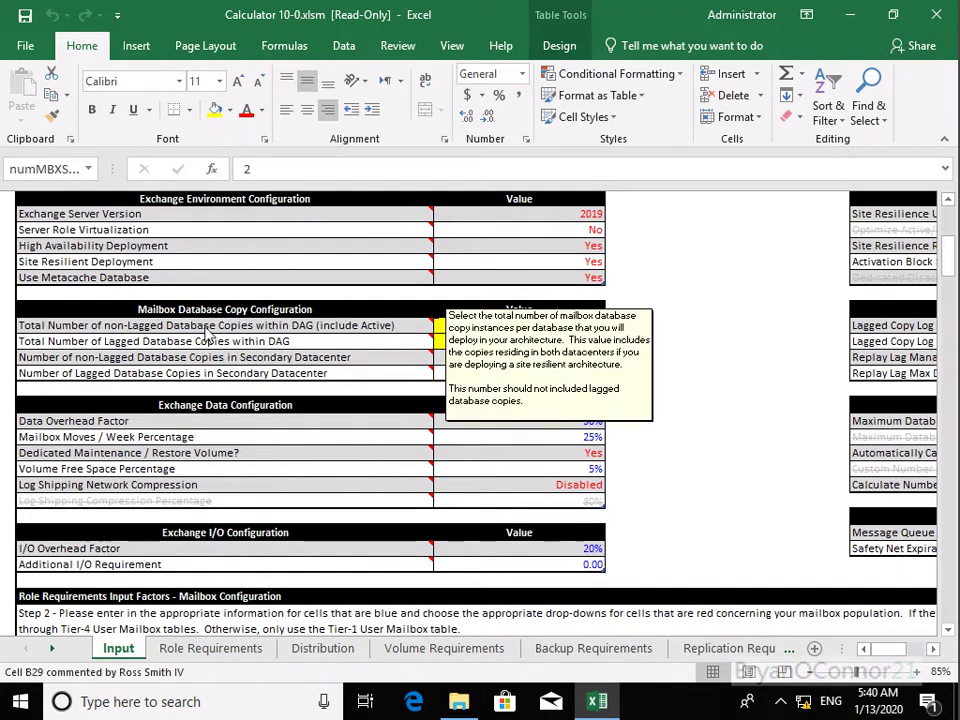
click(750, 401)
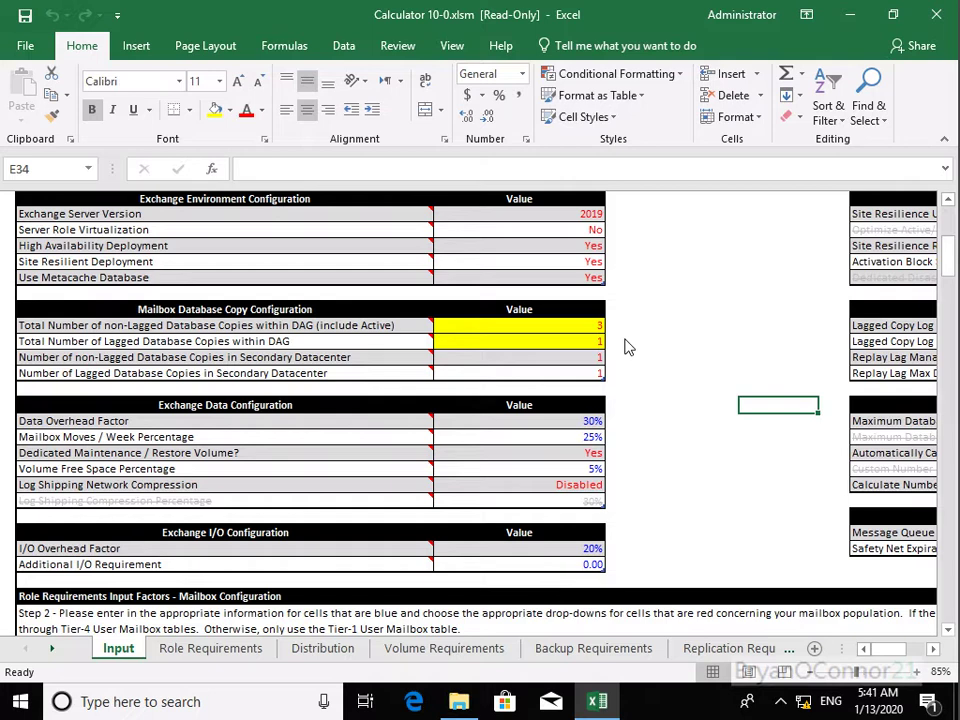
- Scroll right to show the Site Resilience, Lagged Copy, Database and Transport configuration tables
click(934, 650)
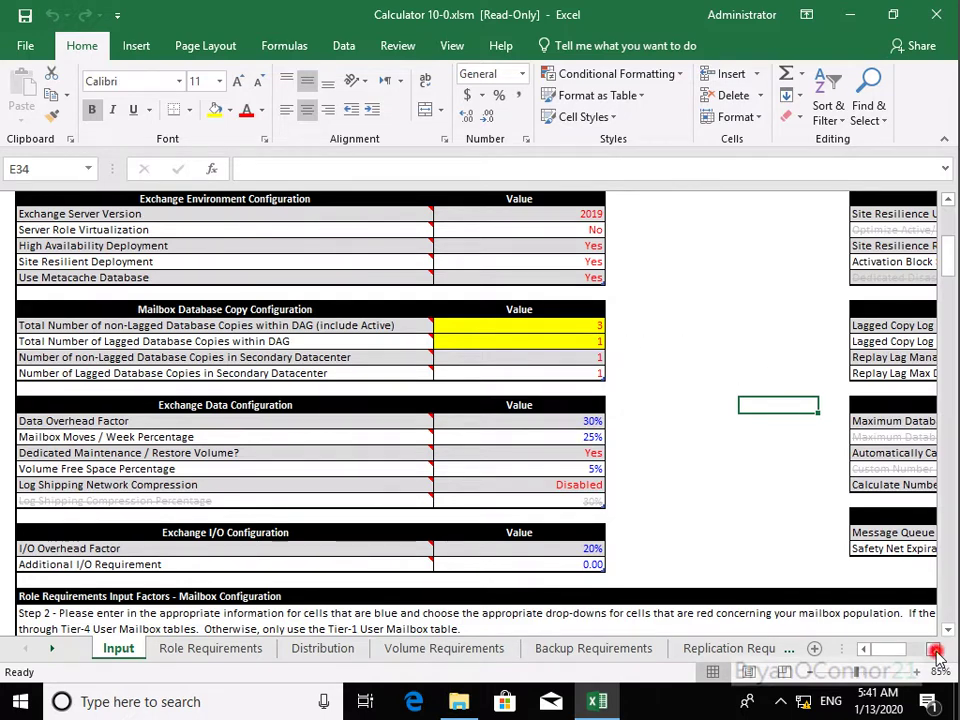
click(936, 651)
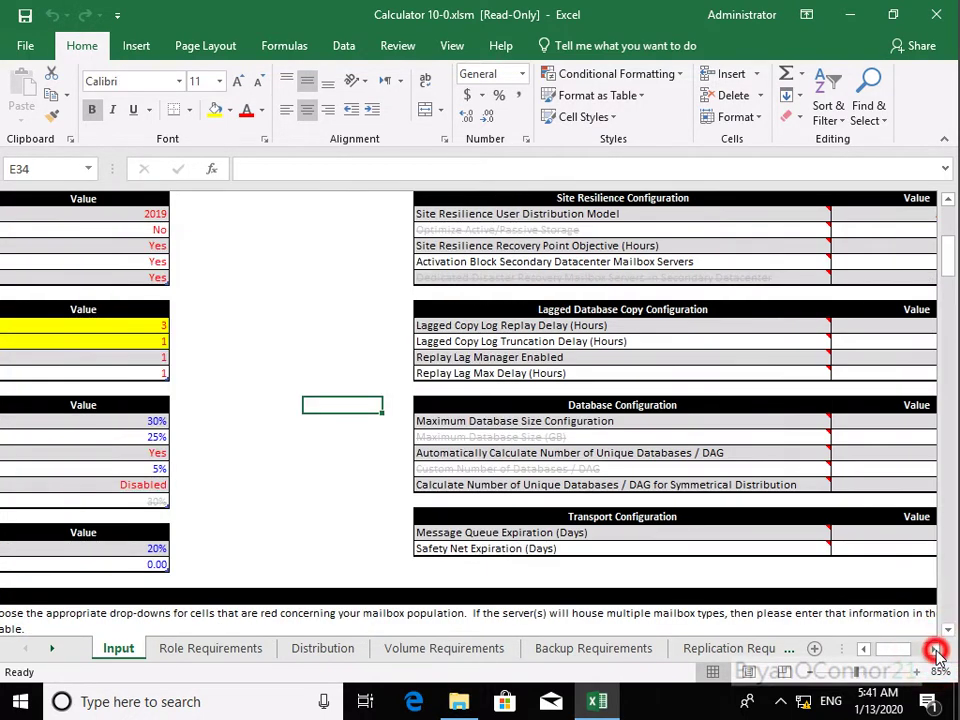
click(936, 651)
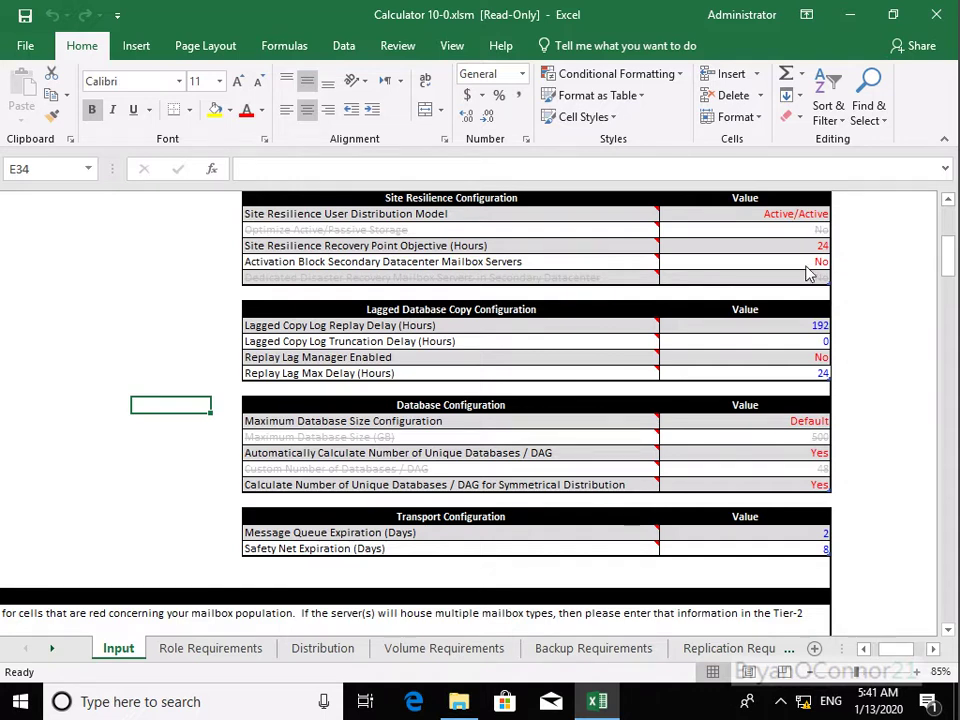
mouse_move(622, 268)
- Scroll back left and change the Data Overhead Factor from 30% to 25%
click(864, 649)
click(864, 649)
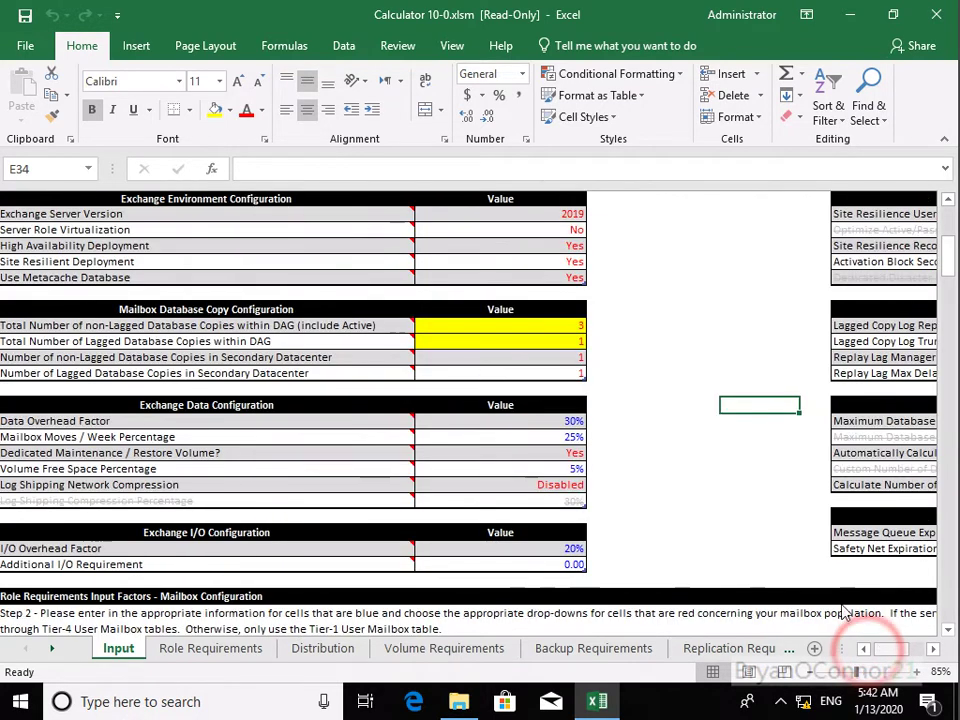
mouse_move(100, 426)
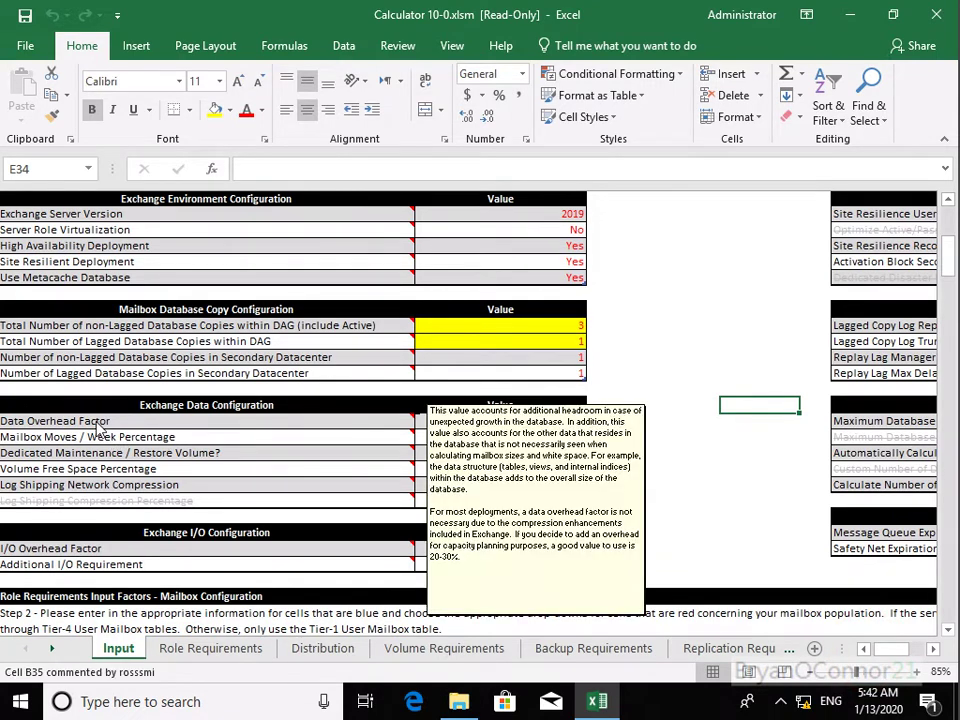
click(582, 422)
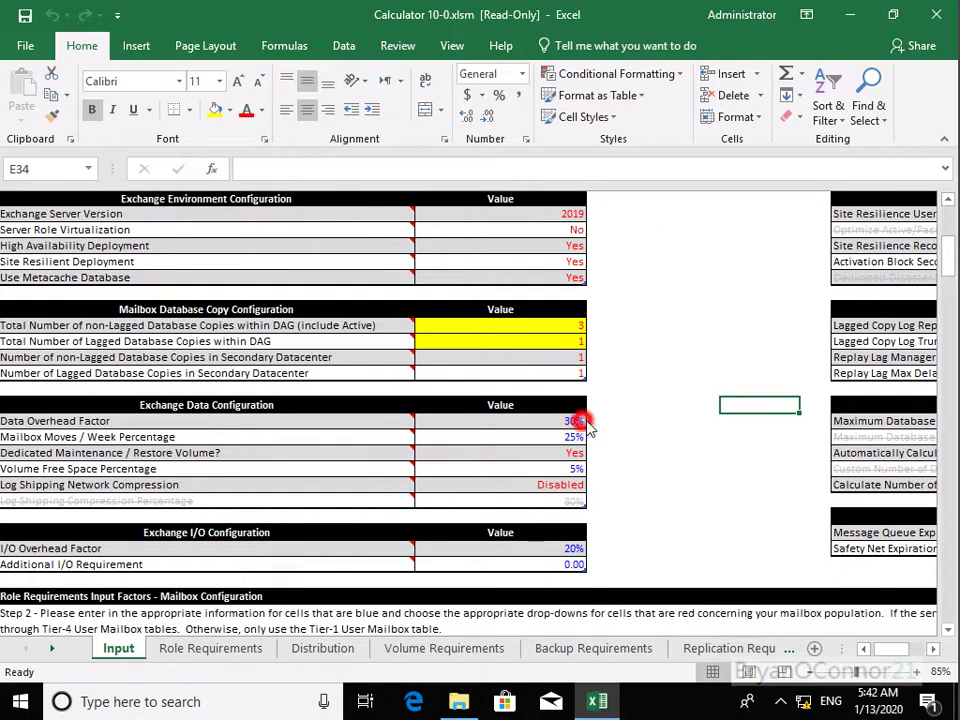
click(256, 170)
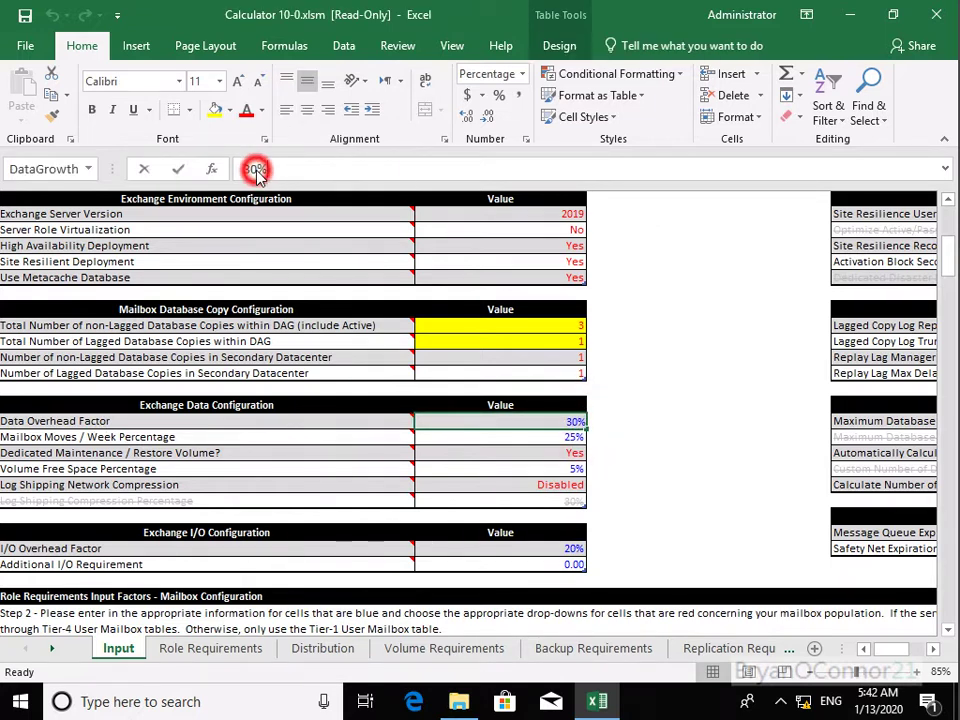
key(BackSpace)
key(BackSpace)
text(2)
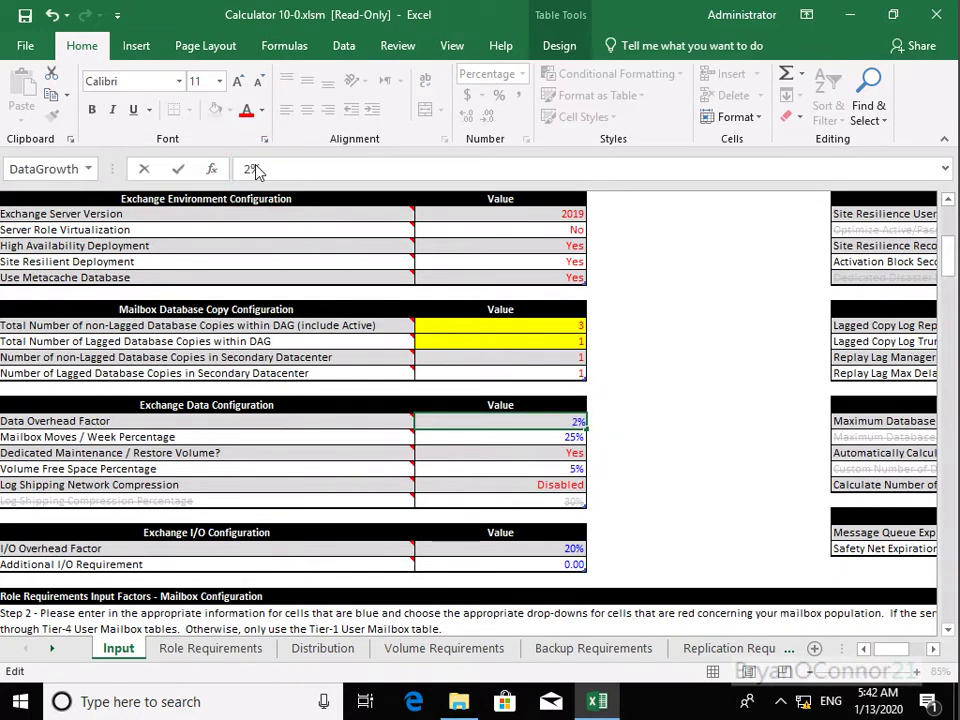
text(5)
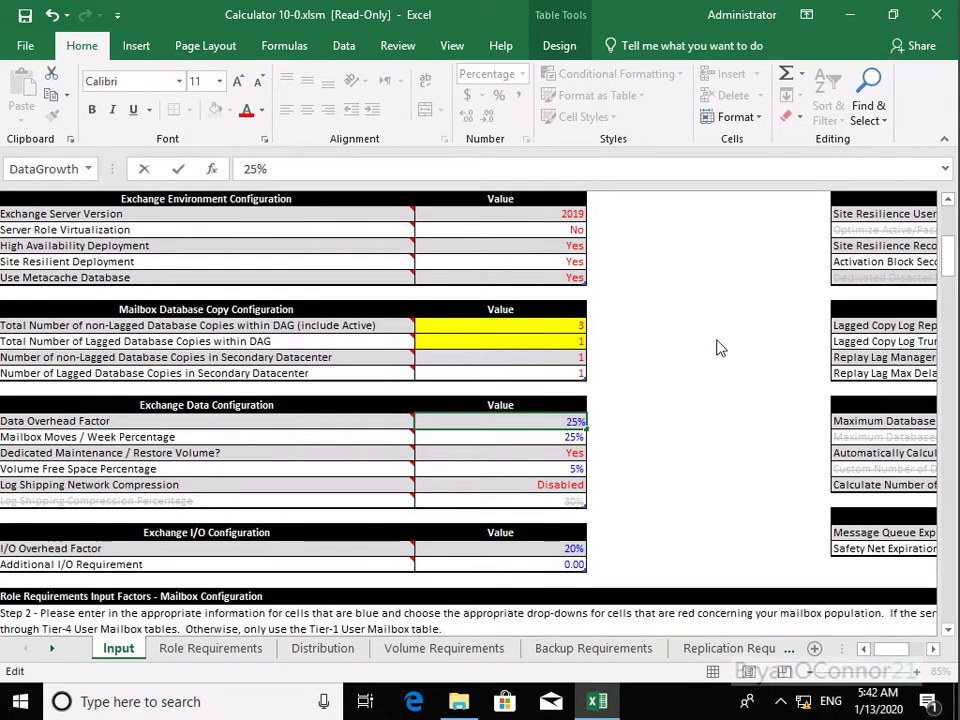
- Enter 10 as the Mailbox Moves / Week Percentage
click(517, 442)
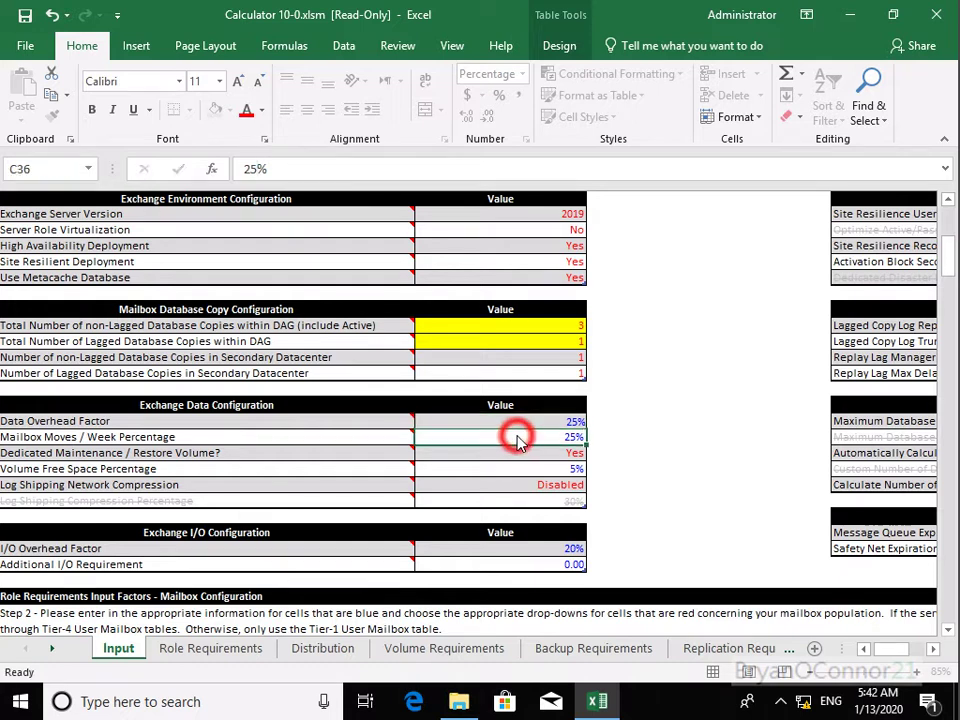
click(283, 171)
key(BackSpace)
key(BackSpace)
key(BackSpace)
text(10)
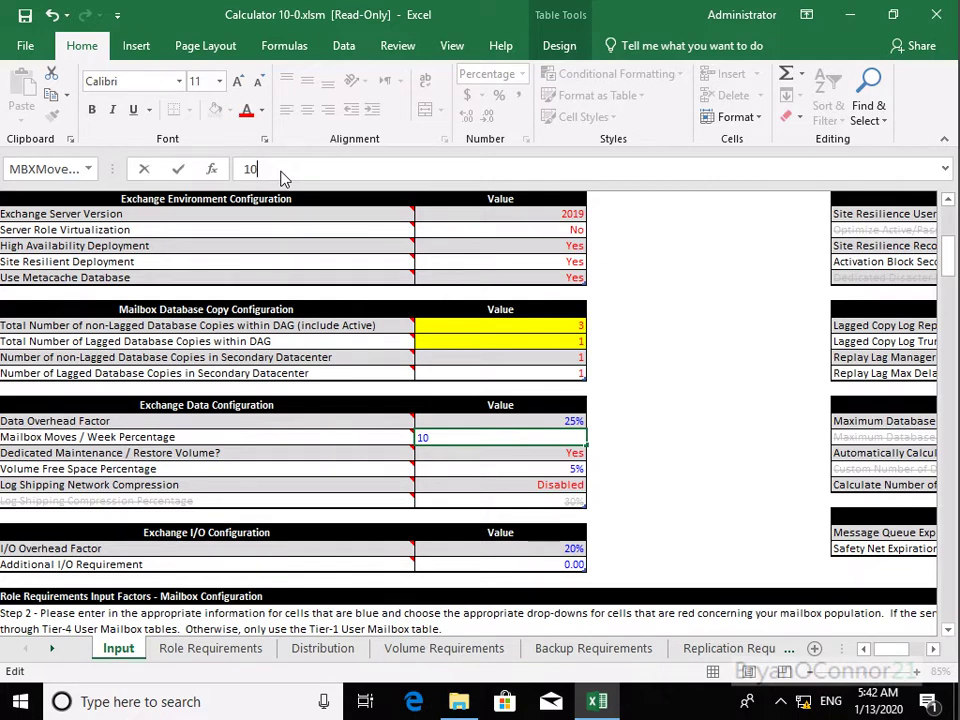
- Change the Volume Free Space Percentage from 5% to 10%
click(549, 468)
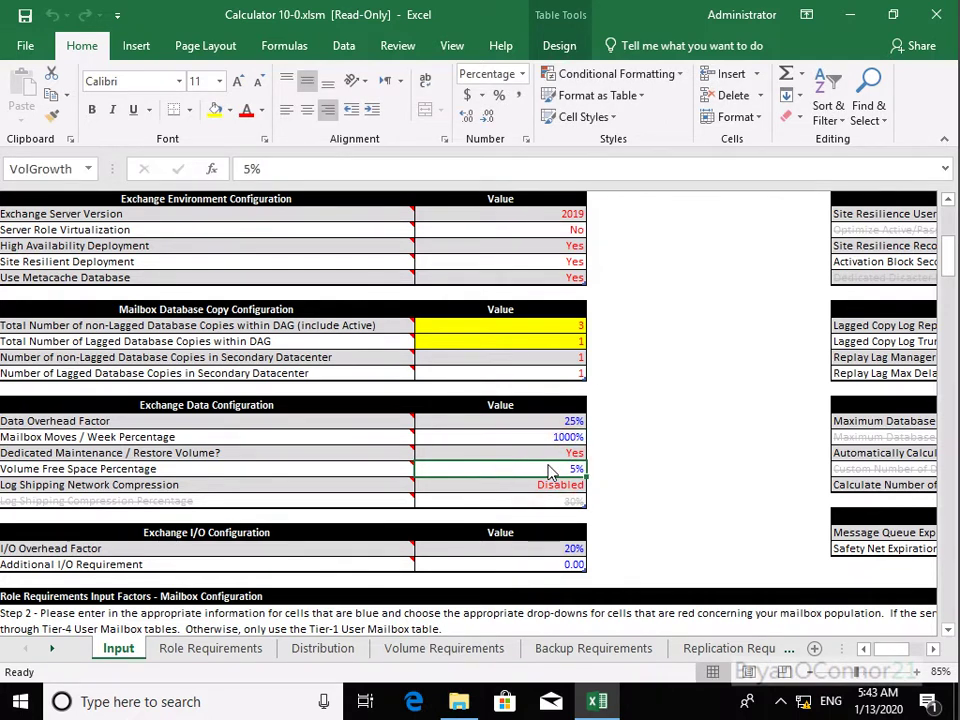
double_click(240, 174)
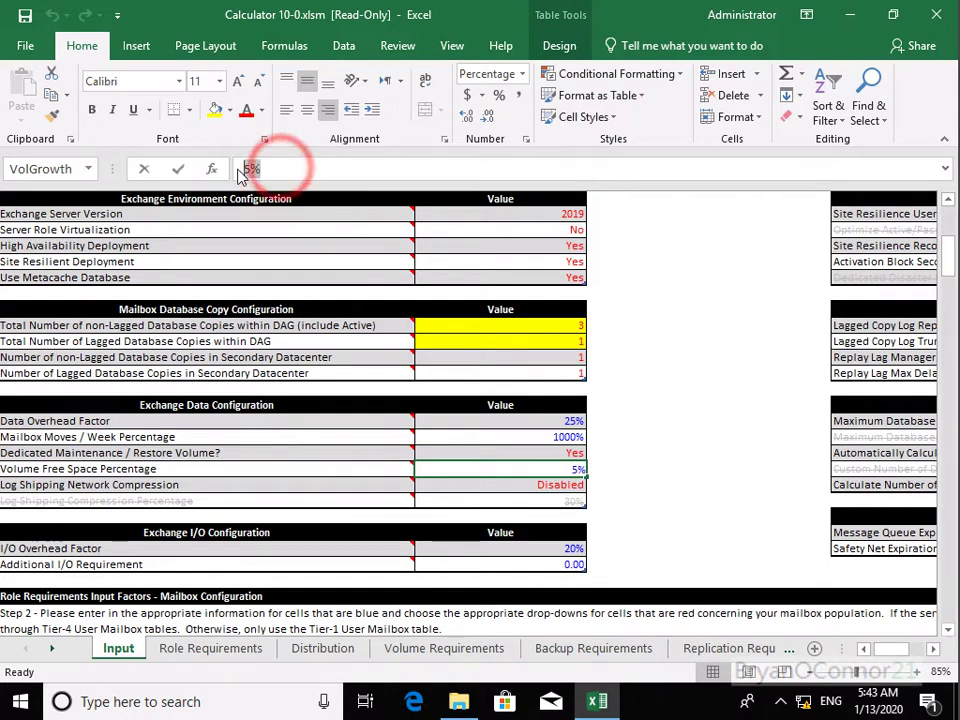
text(10)
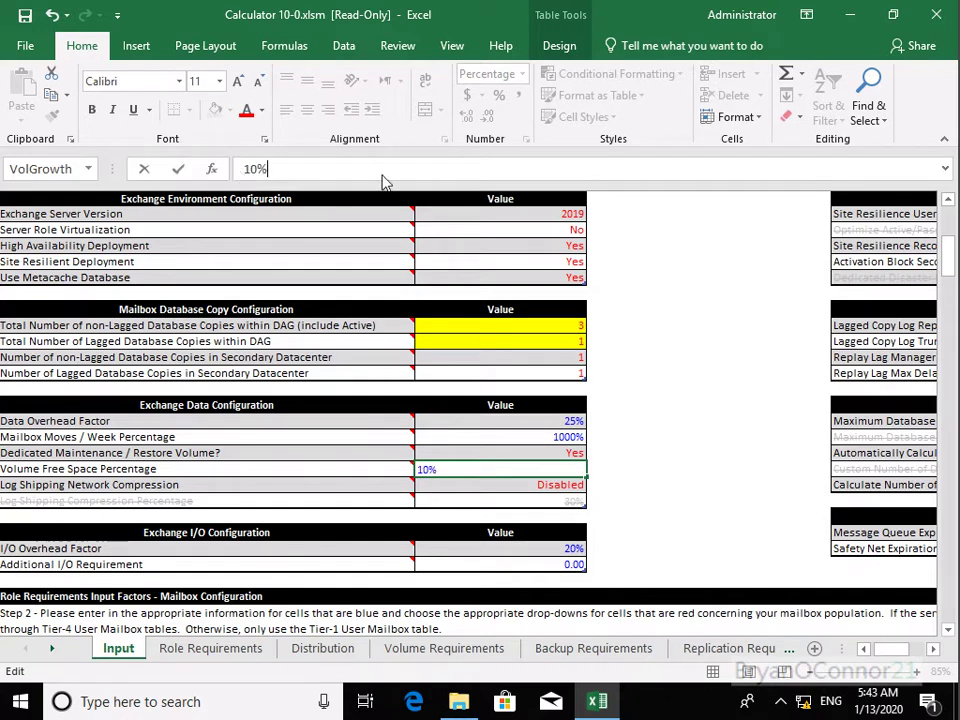
click(718, 386)
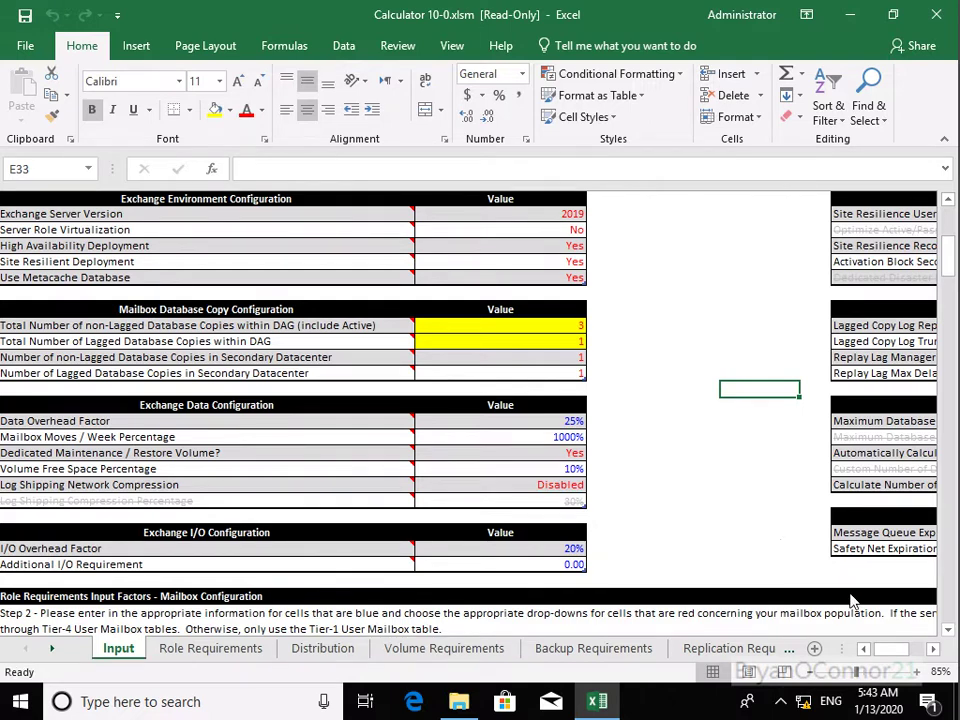
drag(942, 630, 952, 638)
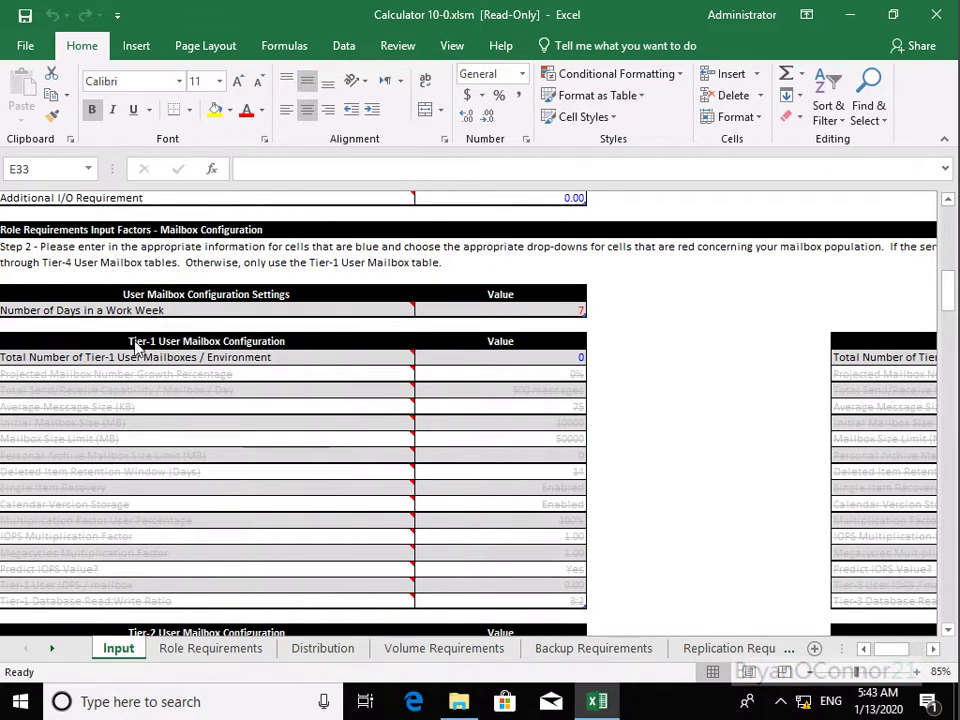
- Give the Tier-1 profile 400 total mailboxes and 10% projected growth
click(543, 358)
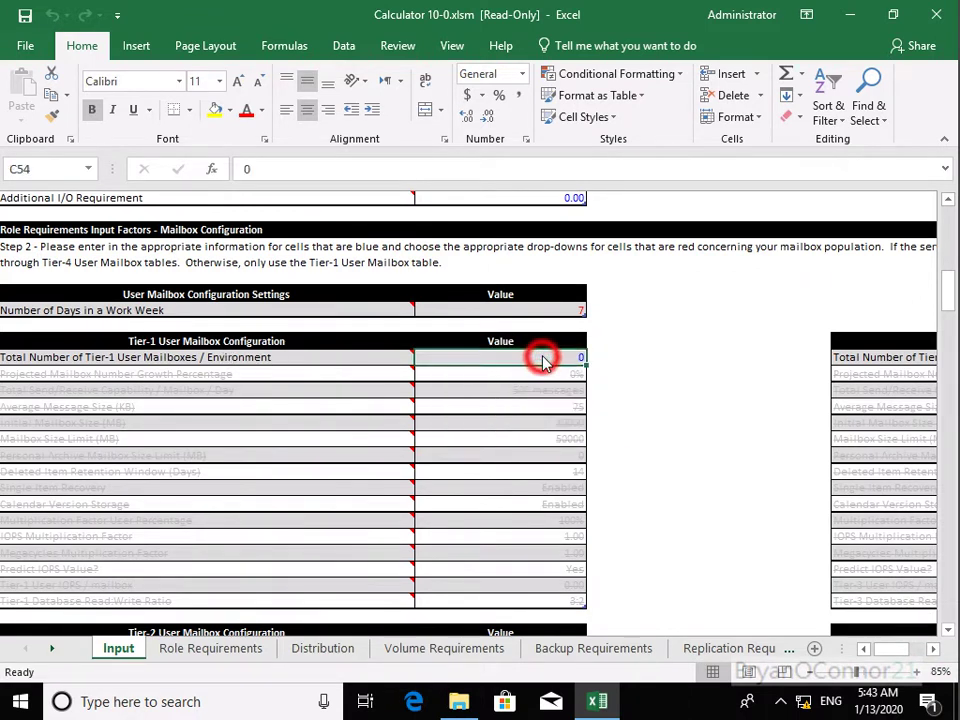
click(248, 172)
key(BackSpace)
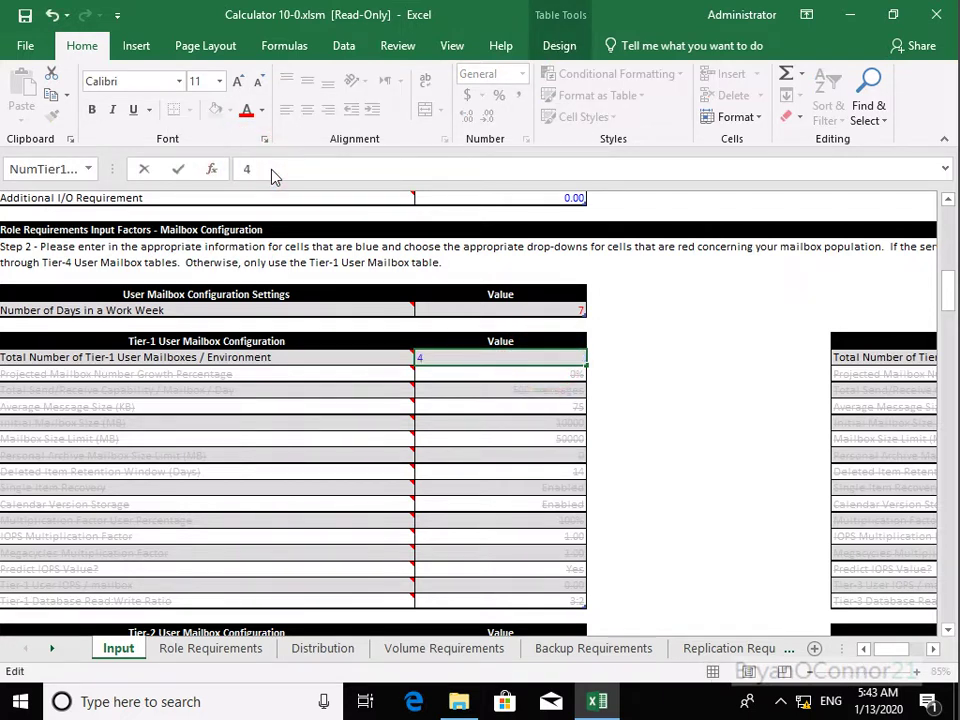
text(400)
click(461, 376)
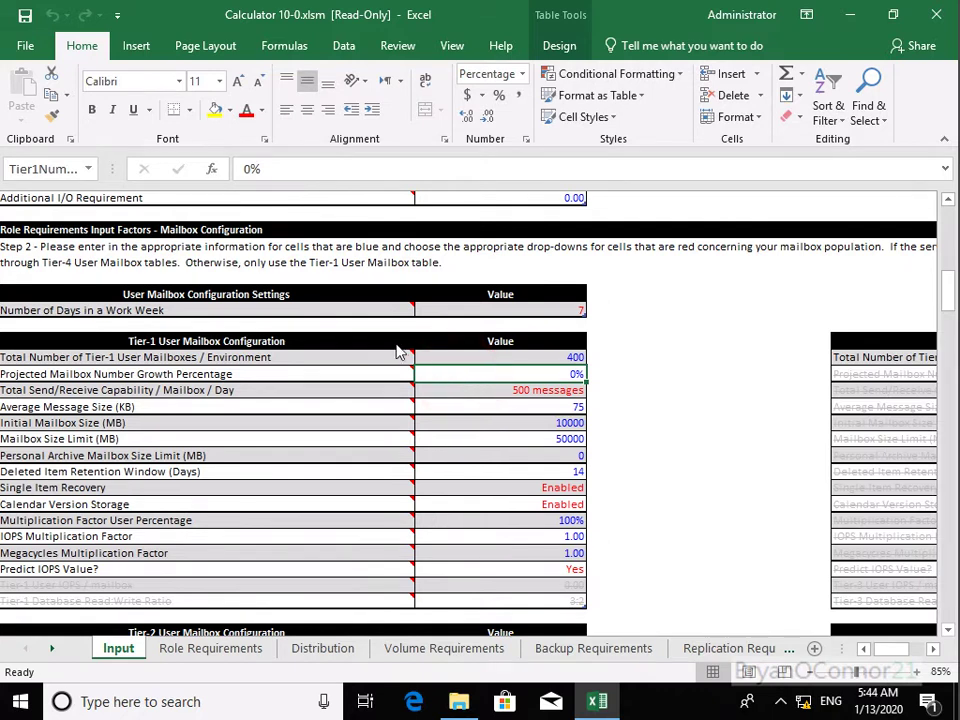
click(546, 377)
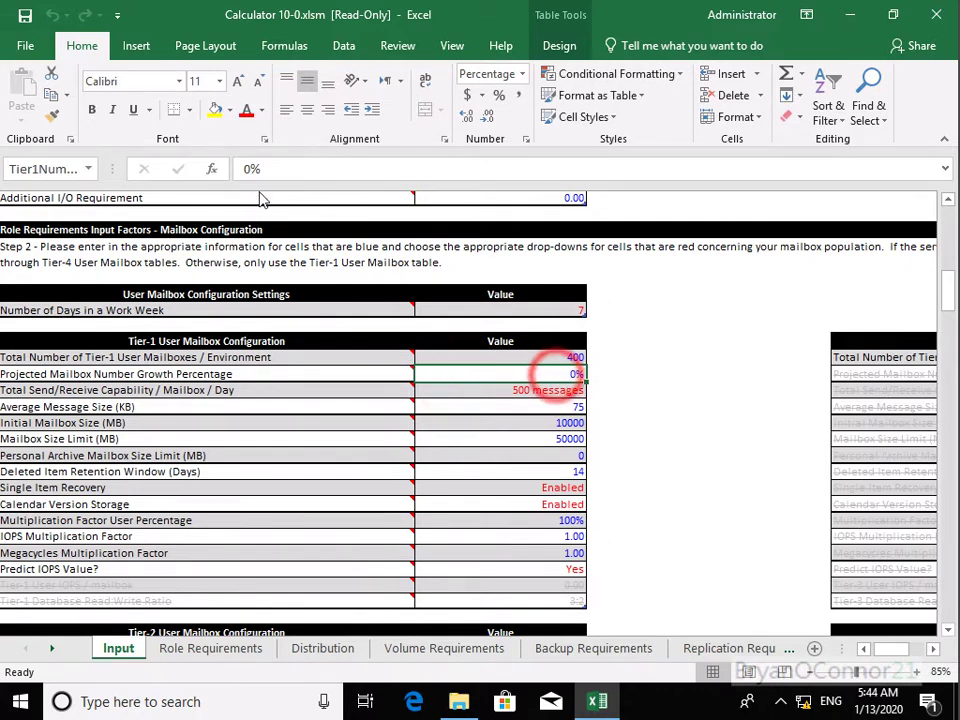
click(247, 170)
text(1)
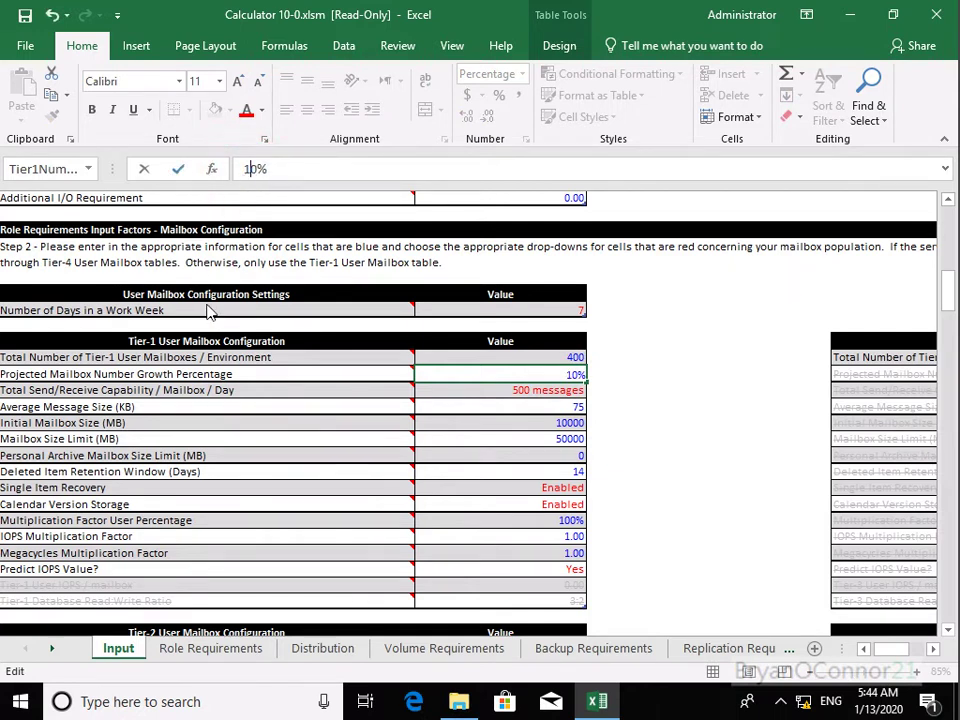
- Choose 300 messages per mailbox per day for Tier-1
mouse_move(155, 395)
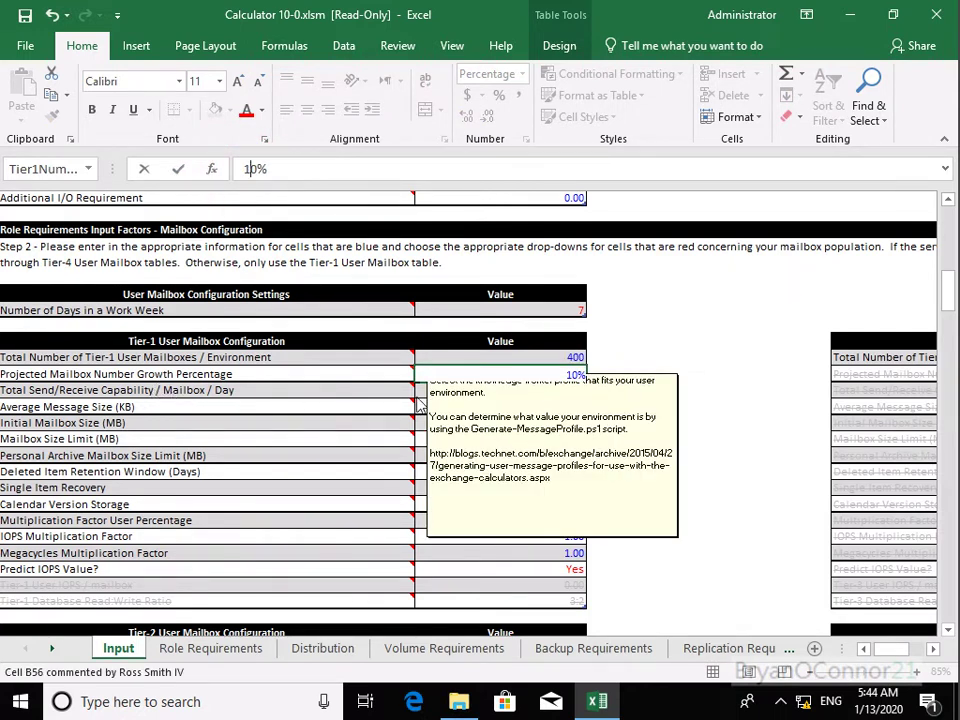
click(516, 391)
click(596, 392)
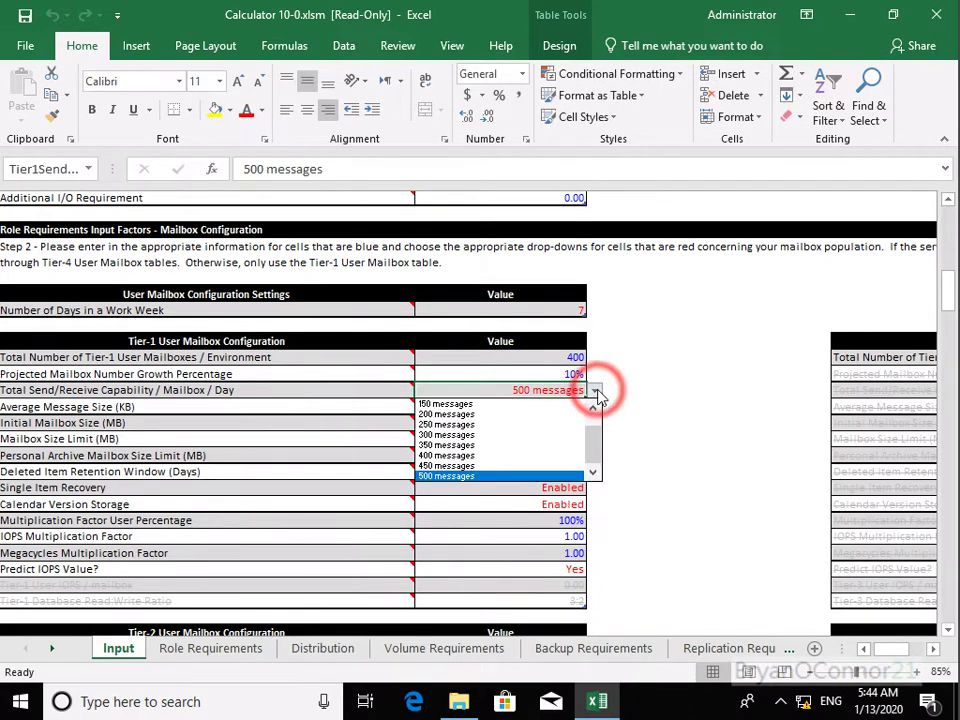
click(474, 435)
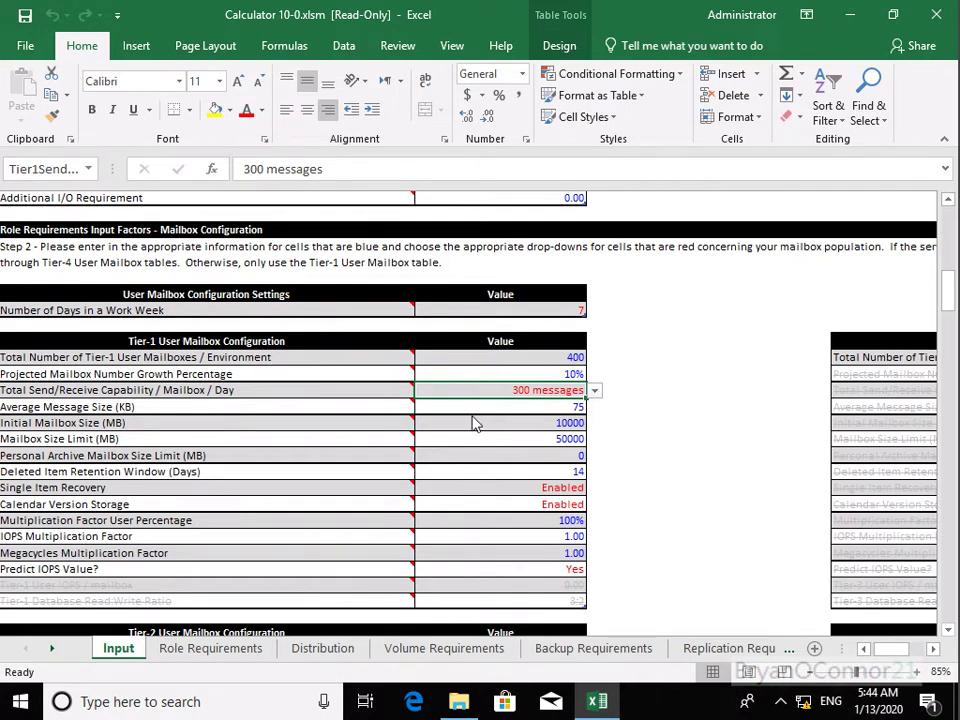
- Replace the Tier-1 average message size of 75 KB with 100 KB
click(551, 406)
click(265, 170)
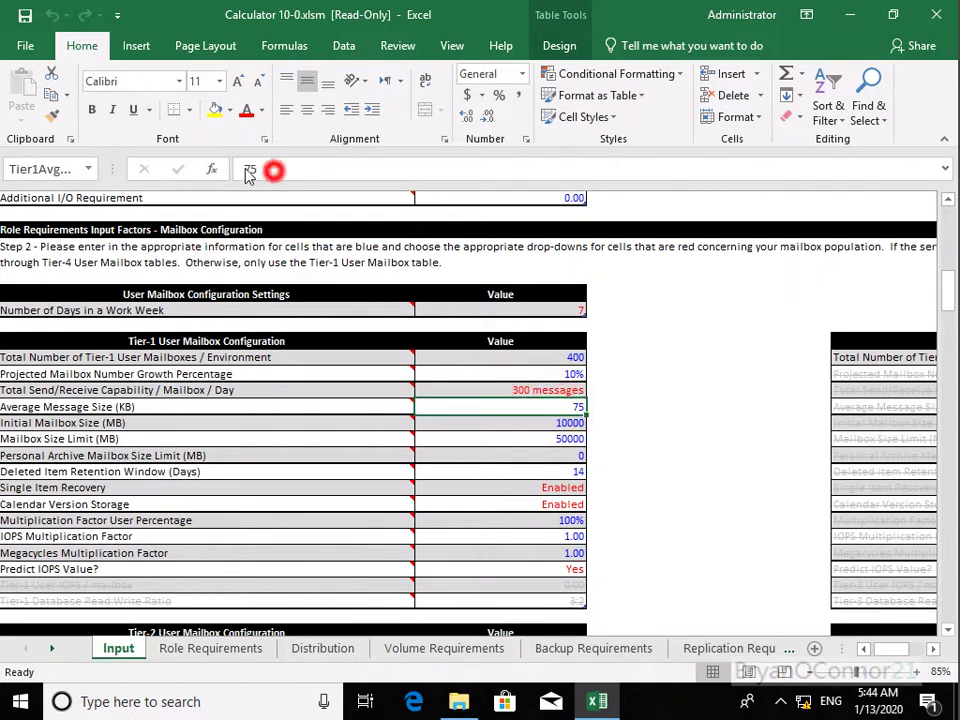
double_click(250, 172)
text(100)
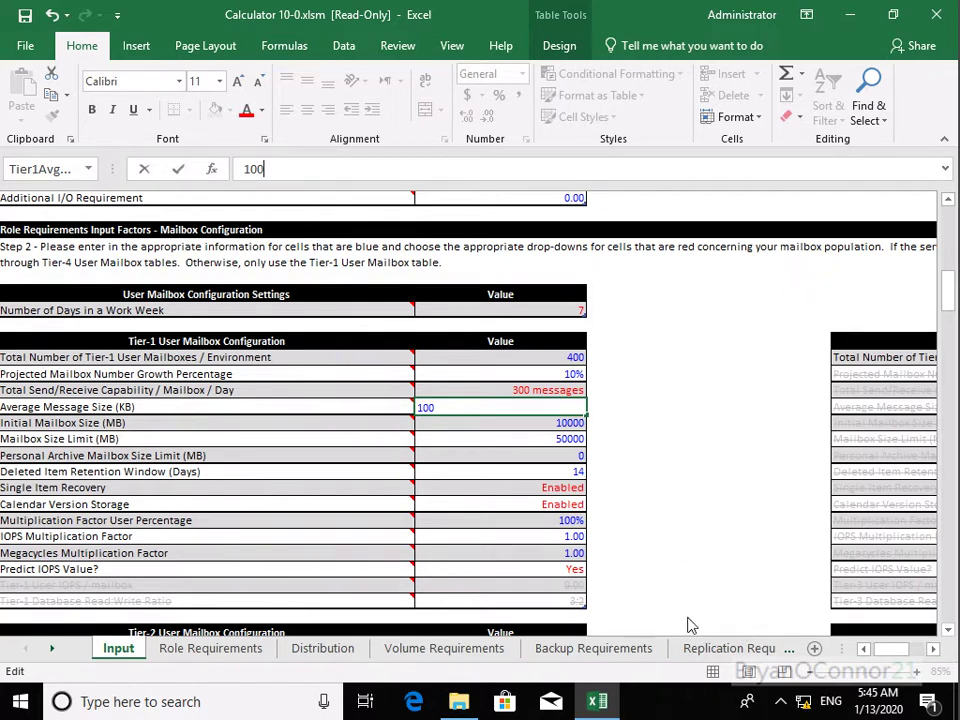
click(932, 649)
click(932, 649)
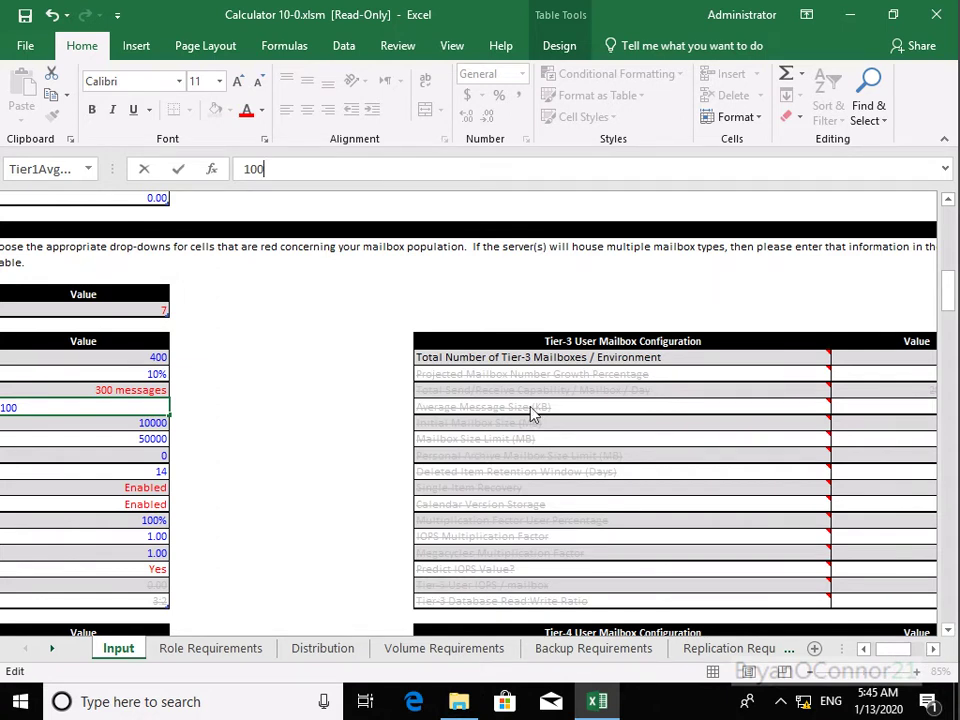
- Enter 400 as the Tier-3 total mailbox count
click(932, 649)
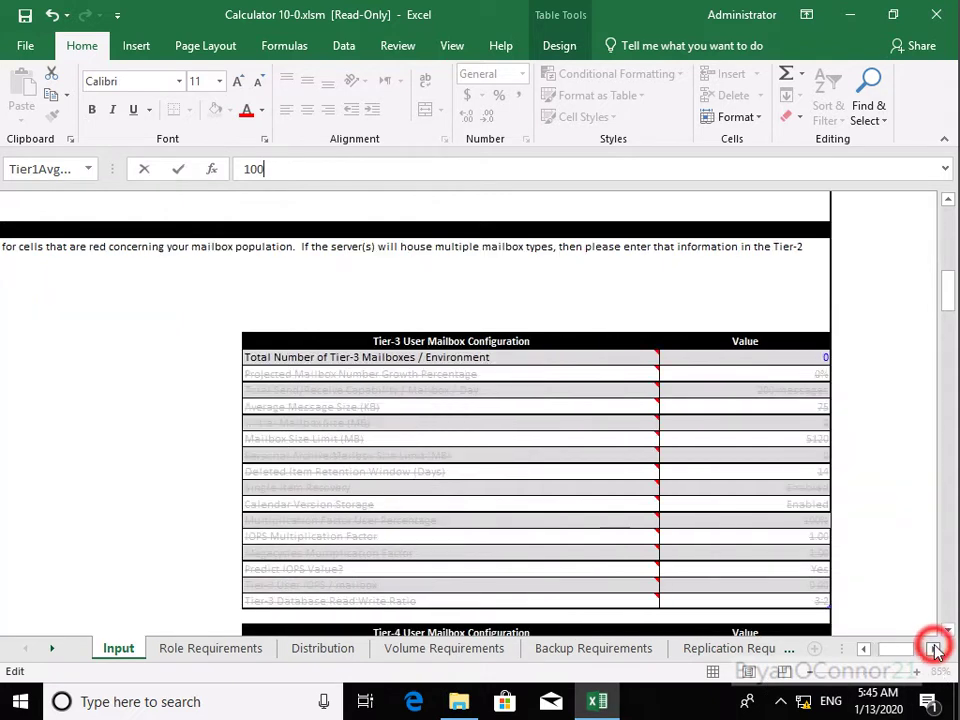
click(767, 346)
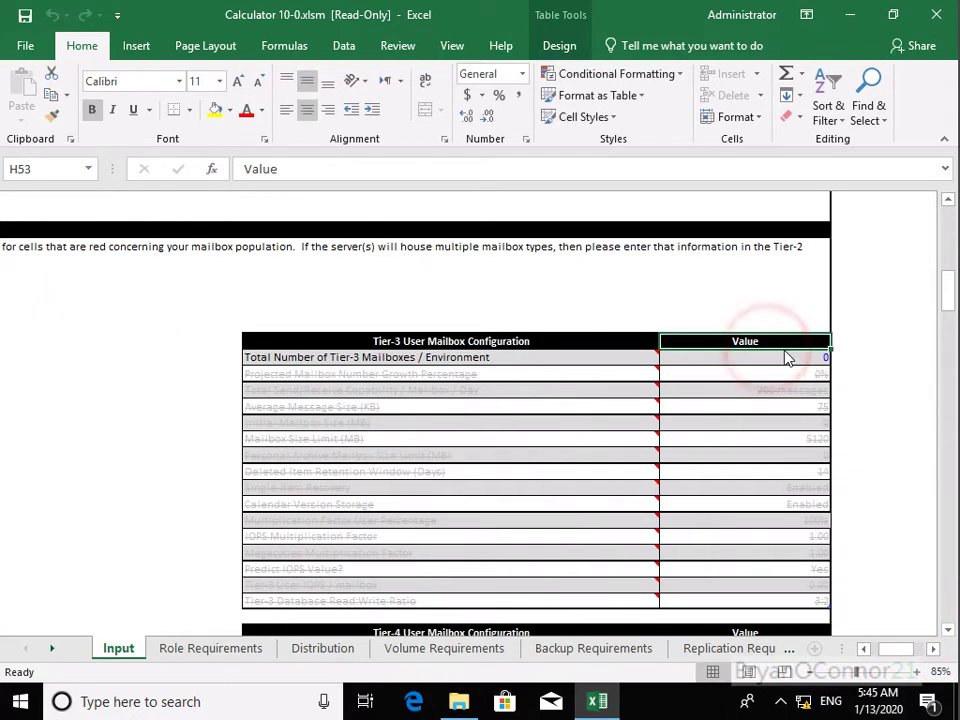
click(806, 358)
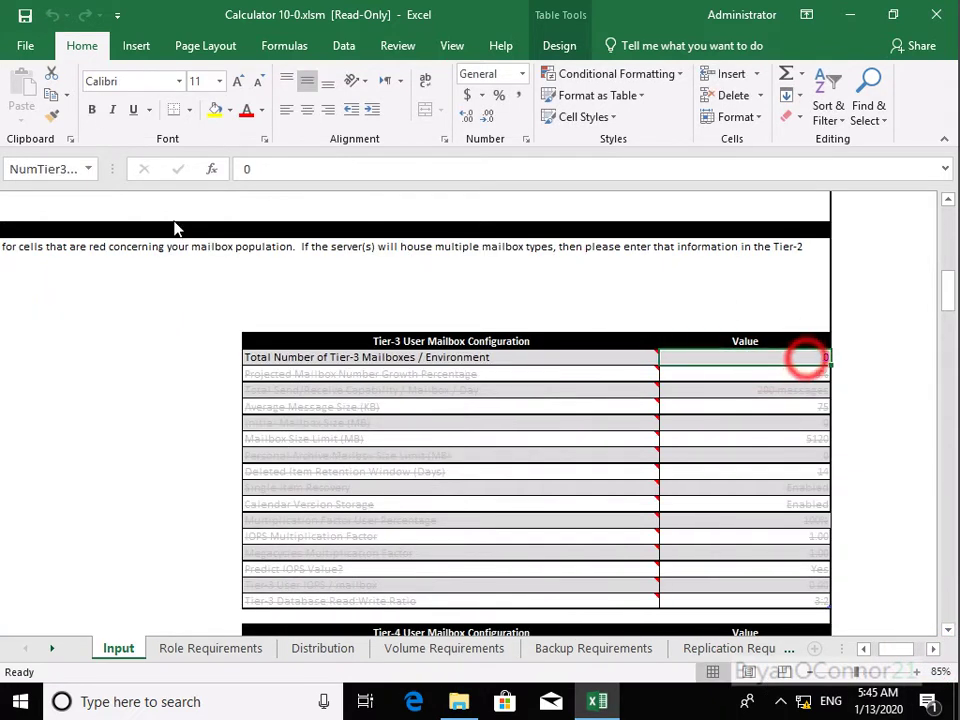
click(245, 172)
text(400)
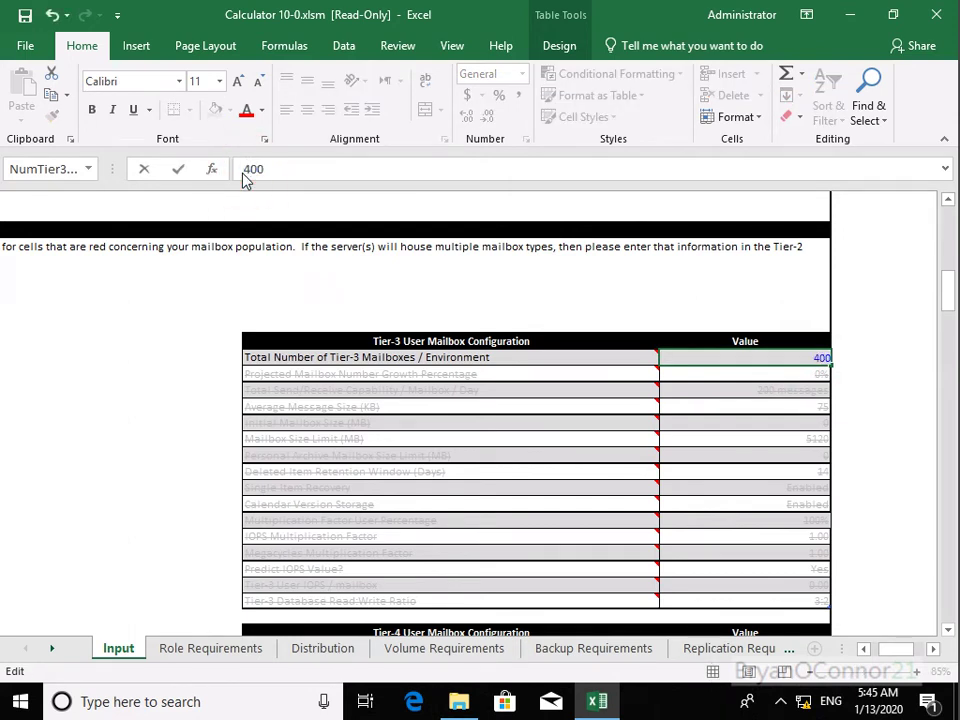
click(452, 372)
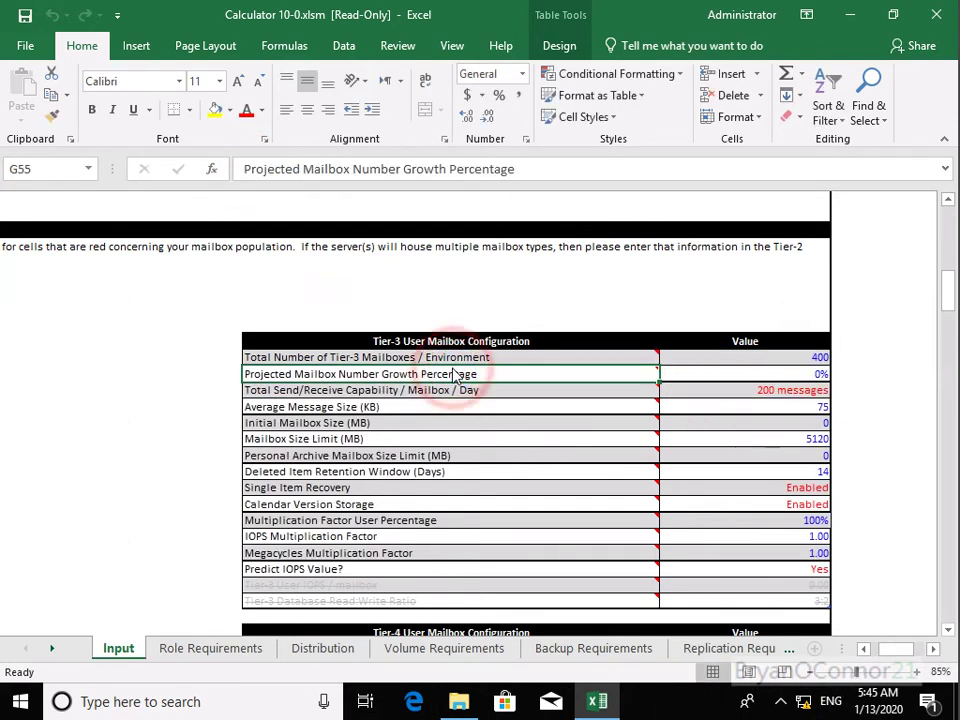
- Scroll to the Tier-2 table and enter 400 as its total mailbox count
click(863, 648)
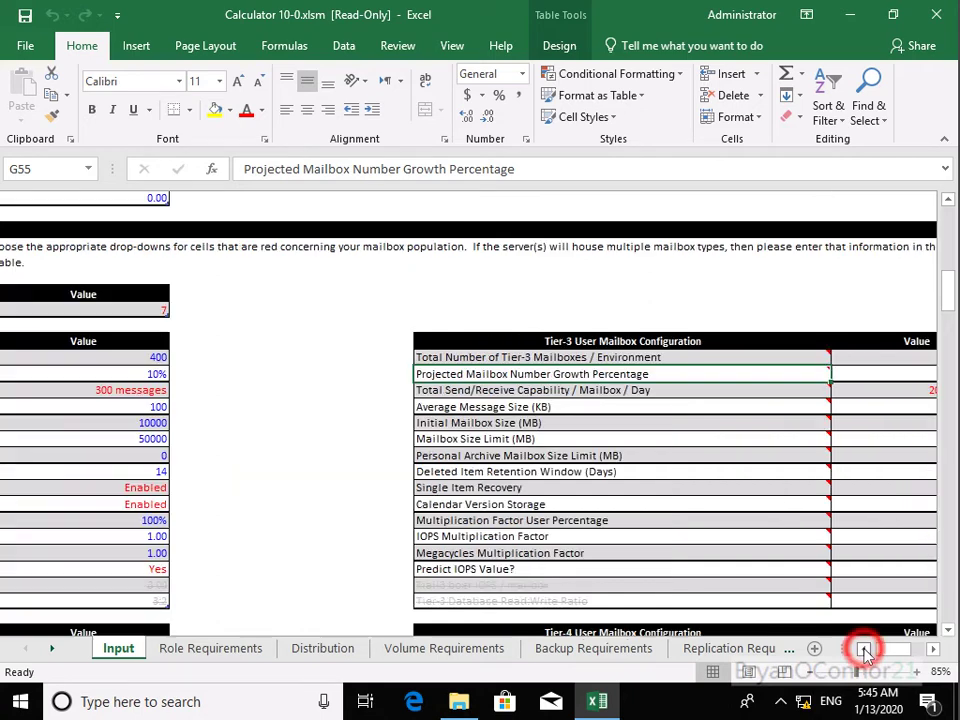
click(863, 648)
click(948, 630)
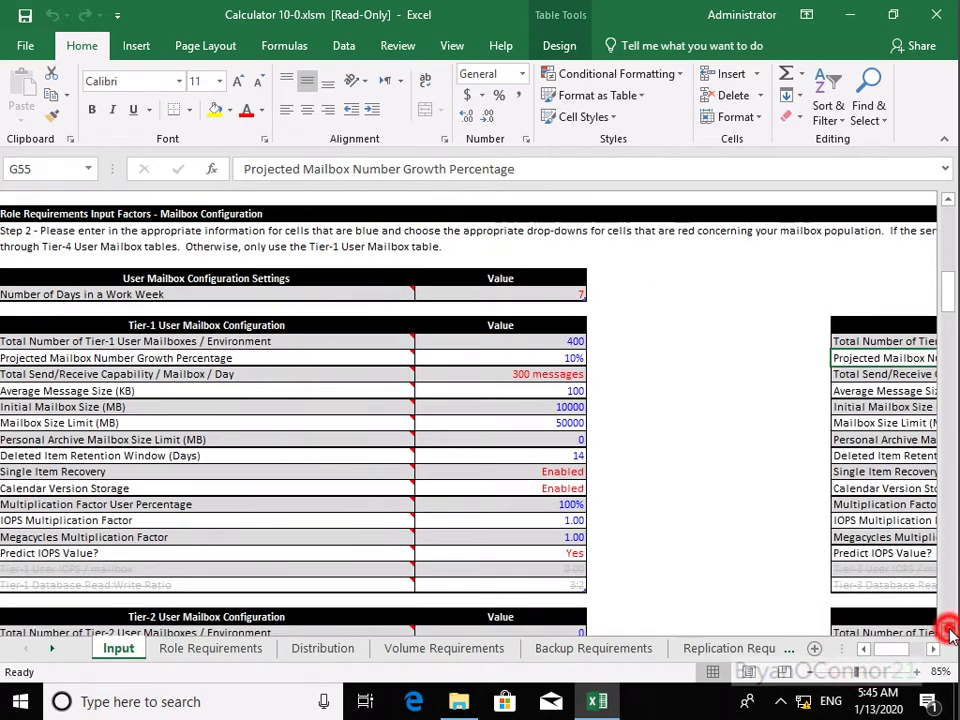
click(948, 630)
click(948, 630)
click(948, 630)
click(948, 630)
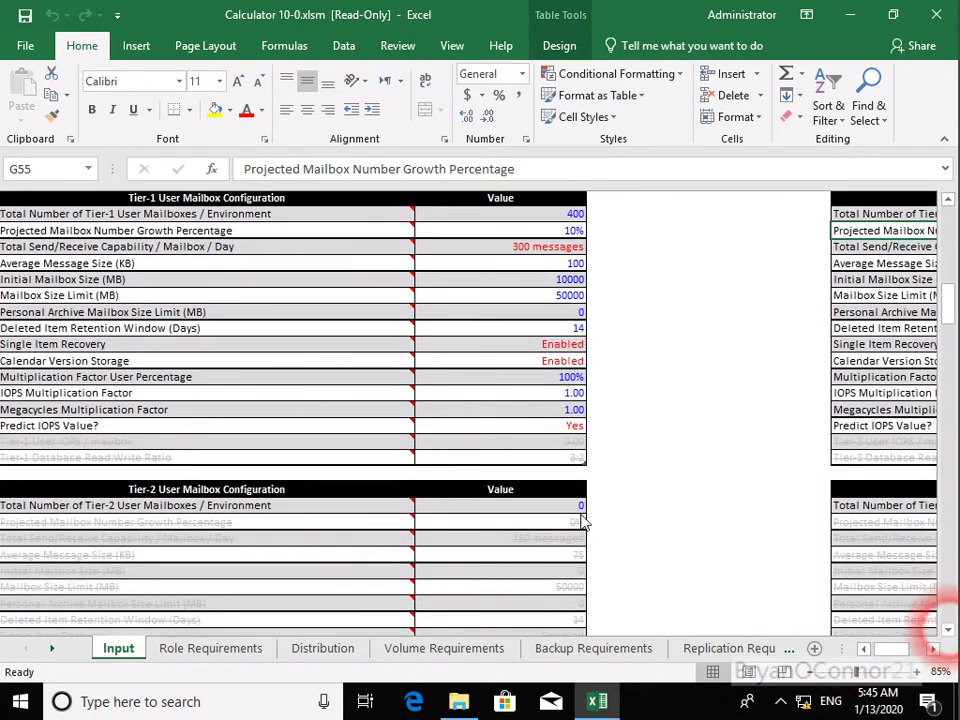
click(563, 506)
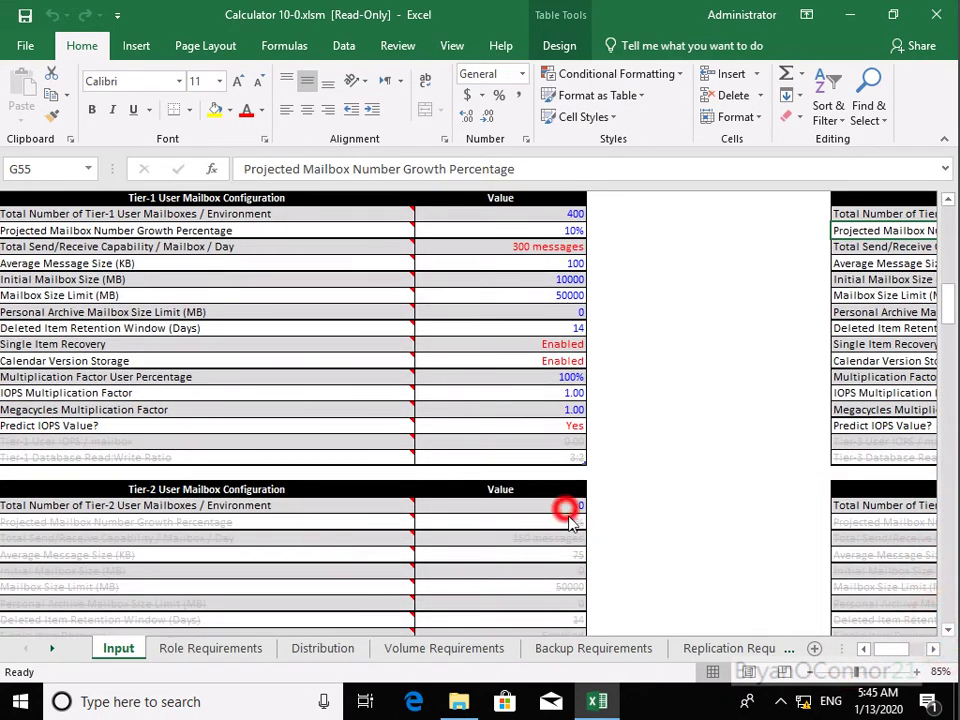
click(242, 172)
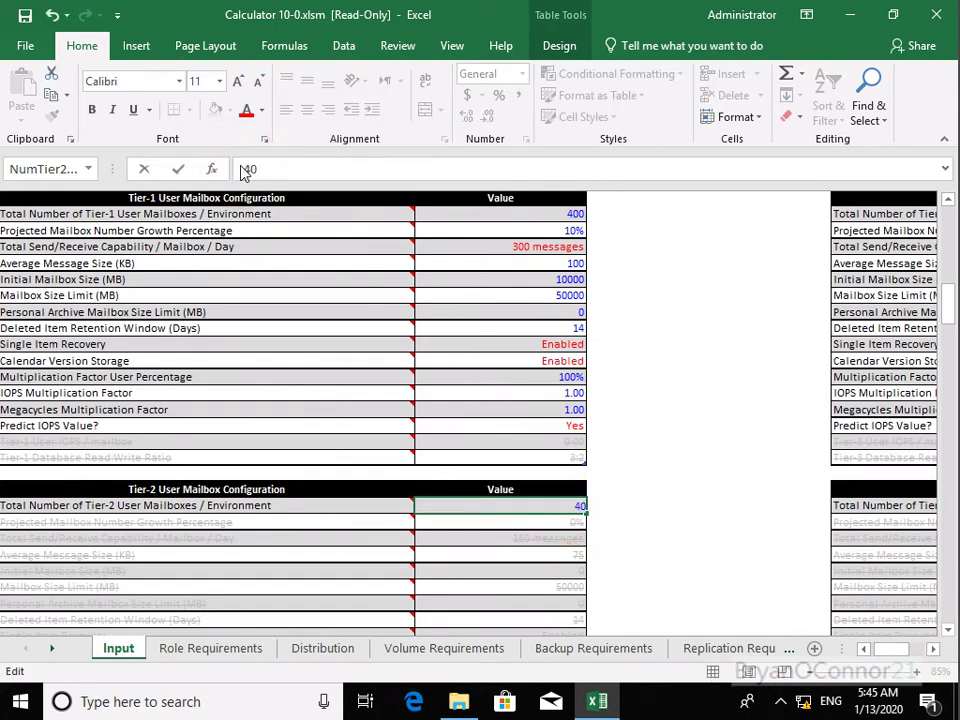
text(40)
click(368, 538)
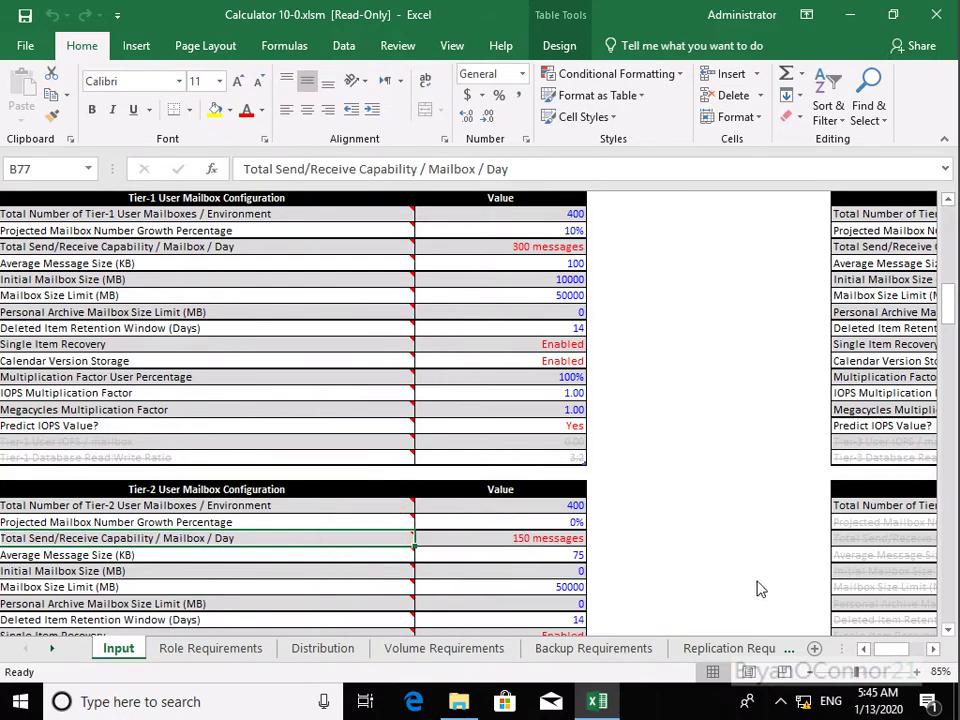
click(947, 630)
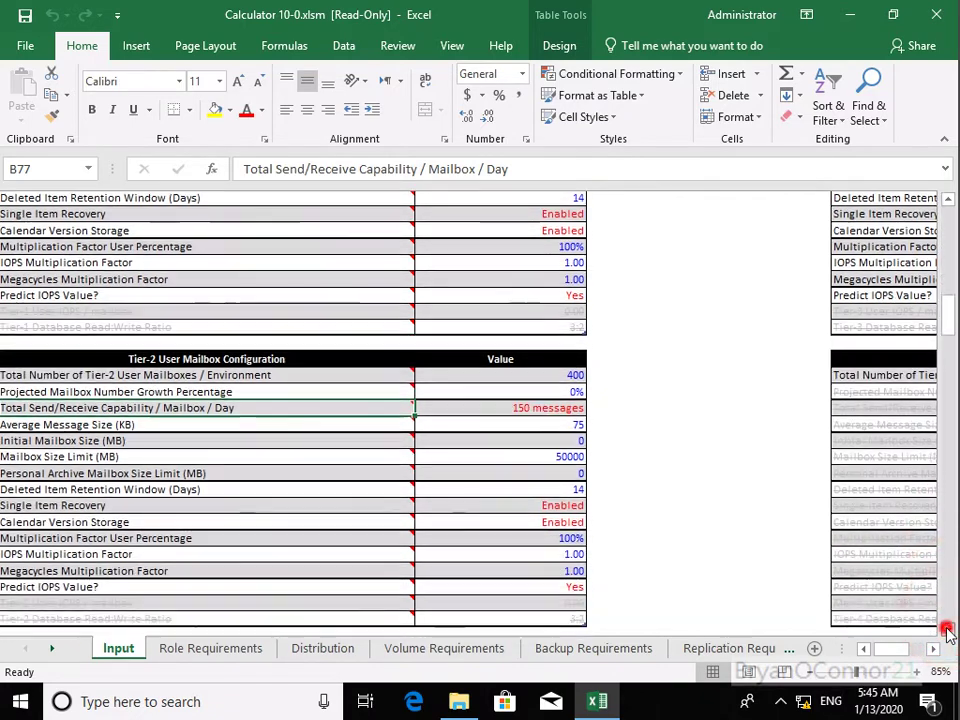
- Scroll down to the server name tables, then open the Role Requirements results sheet
drag(947, 630, 949, 635)
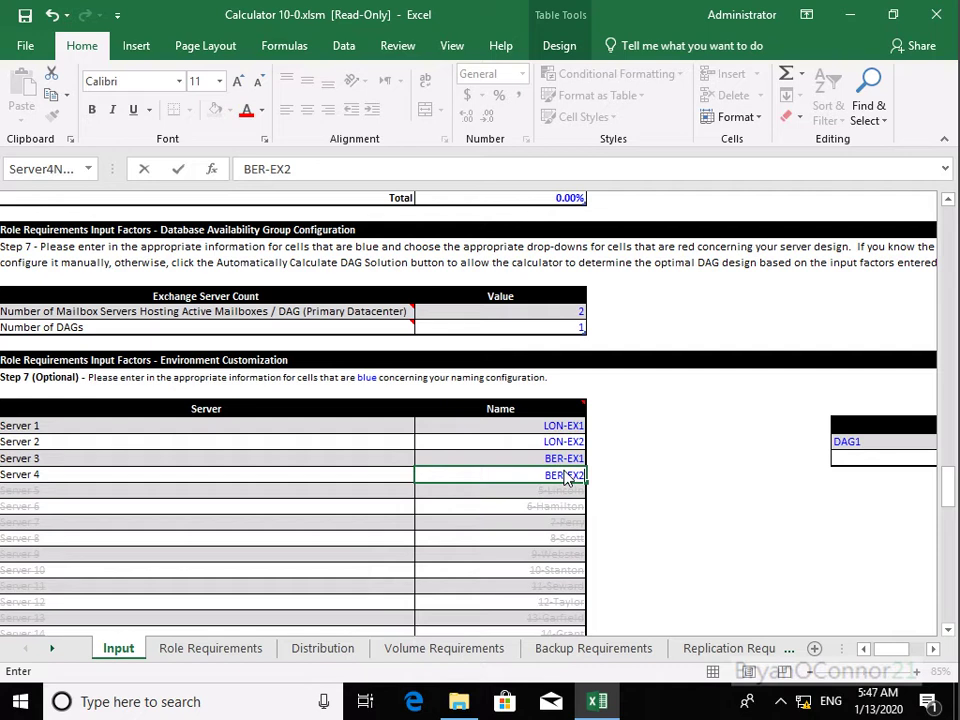
click(178, 652)
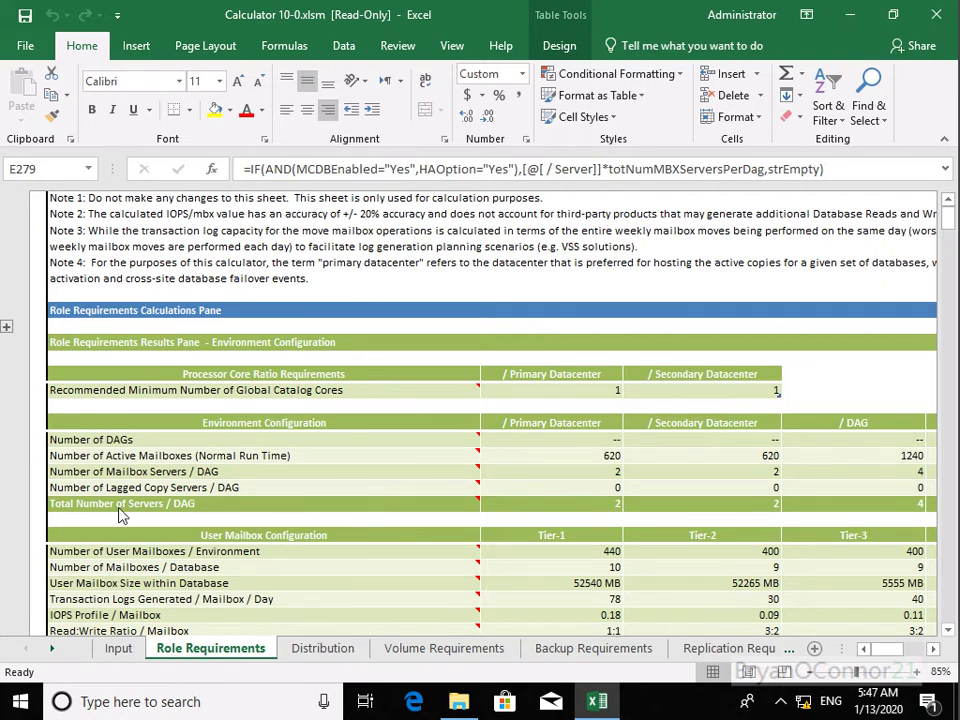
- Step through the Distribution, Volume, Backup and Replication Requirements sheets, then scroll the sheet tabs back left
mouse_move(118, 510)
mouse_move(260, 632)
mouse_move(121, 482)
click(343, 652)
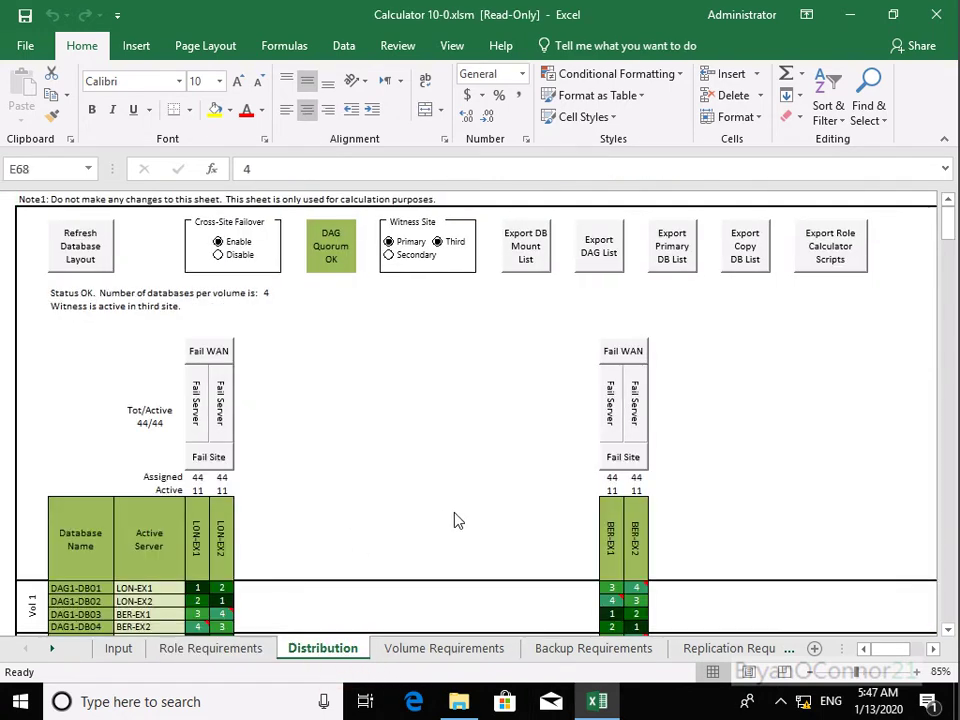
click(460, 648)
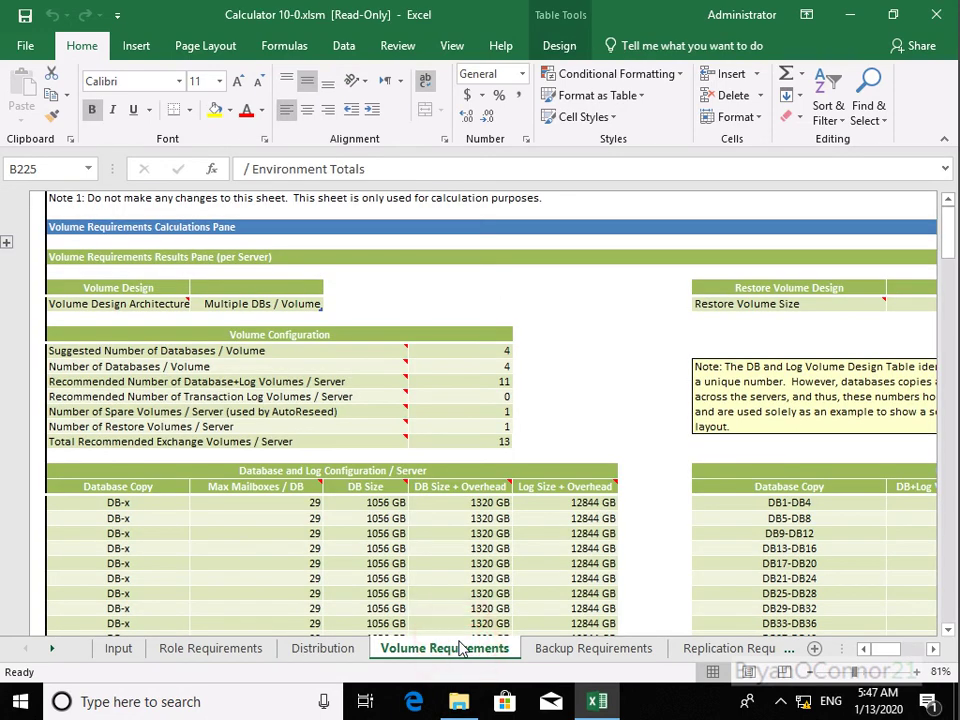
click(589, 652)
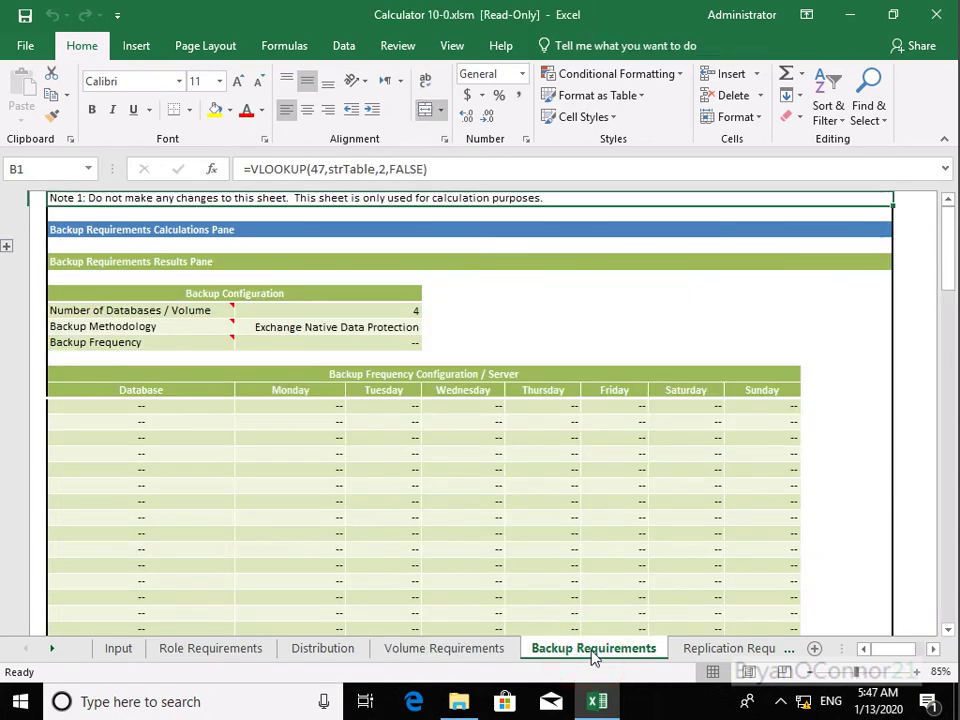
click(705, 650)
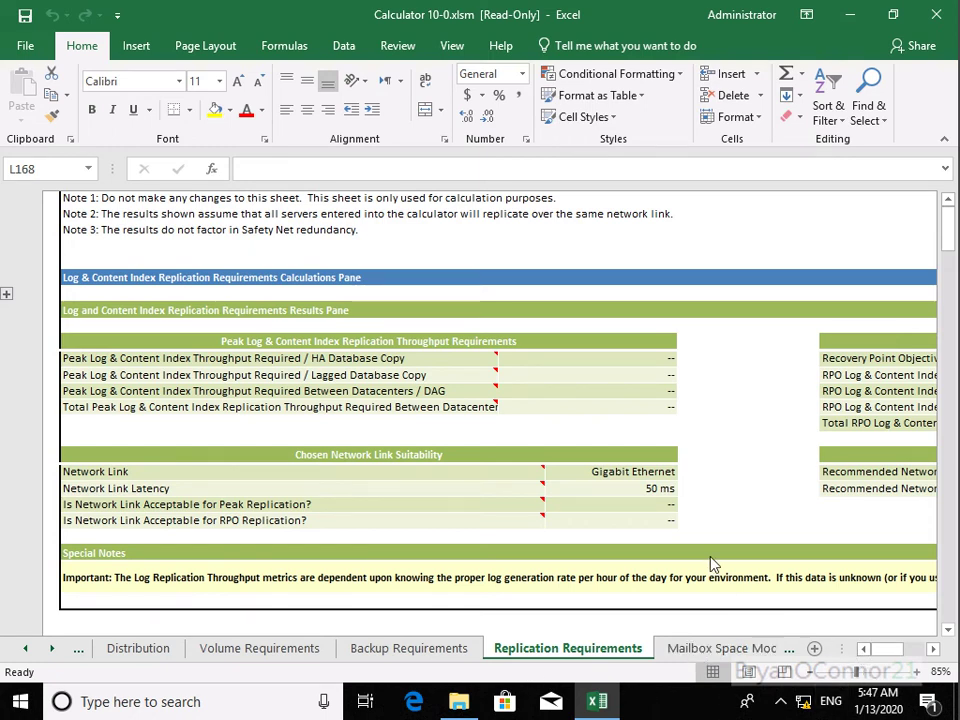
click(25, 650)
click(20, 648)
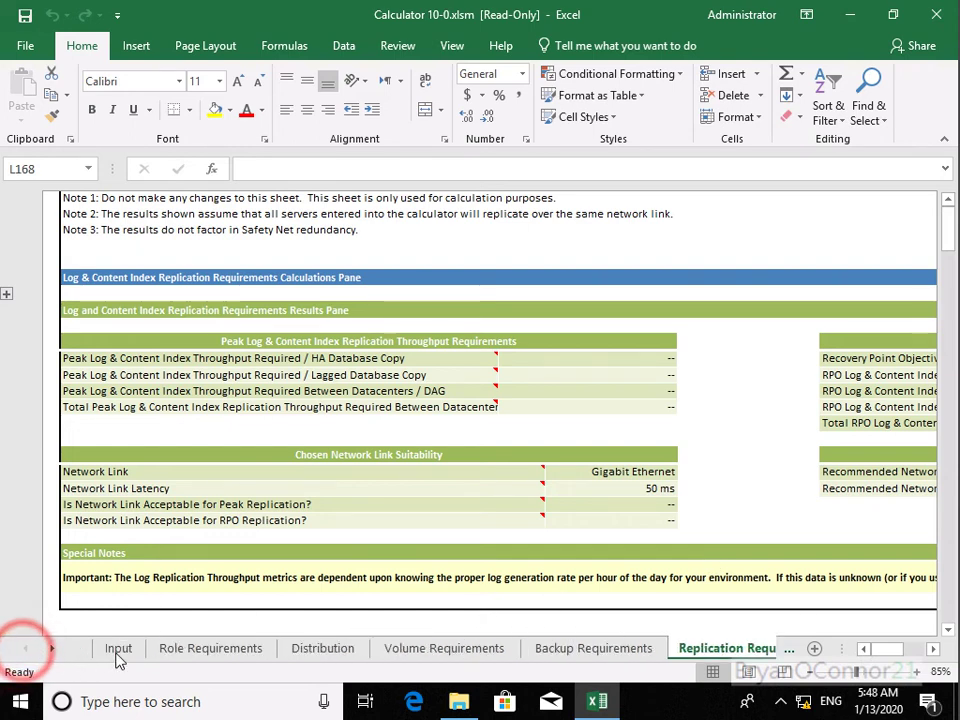